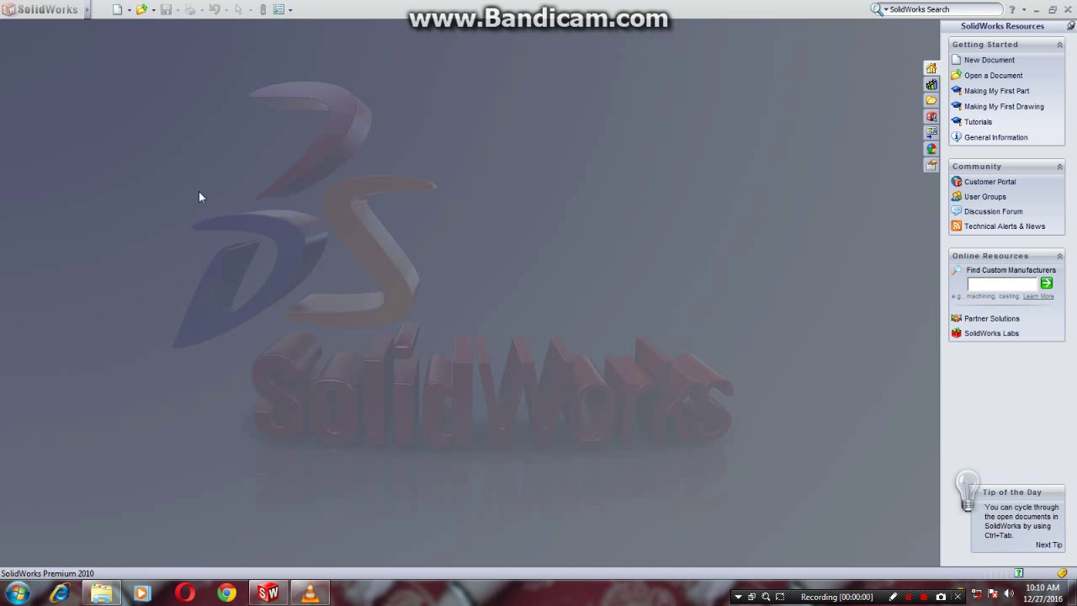
Step: Open the New SolidWorks Document dialog from the toolbar
{"action": "left_click", "coordinate": [117, 9]}
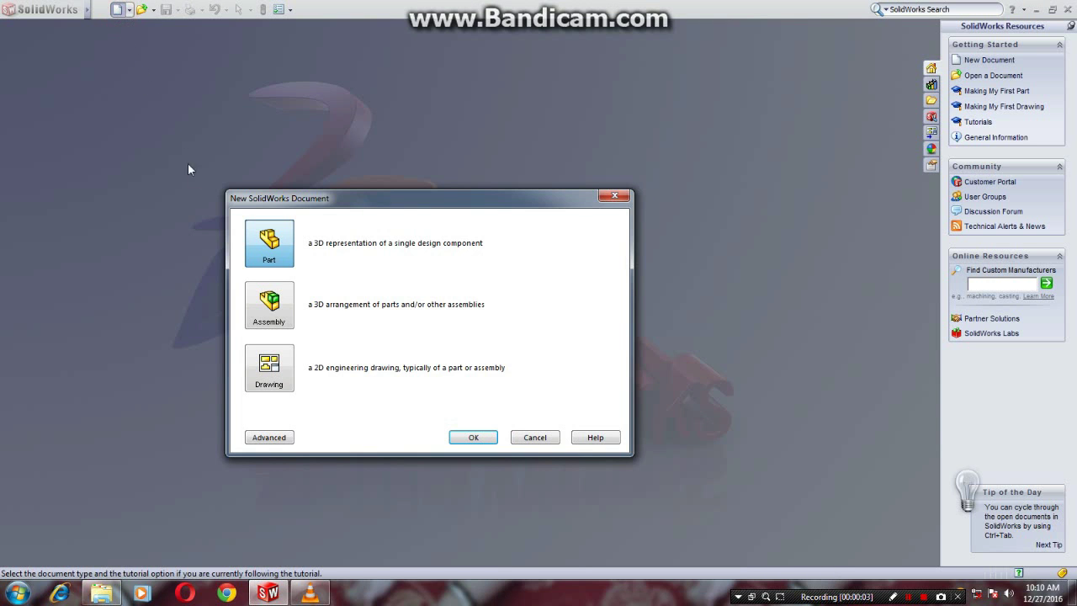
Step: Create a new part and start a sketch on the Front Plane
{"action": "left_click", "coordinate": [473, 437]}
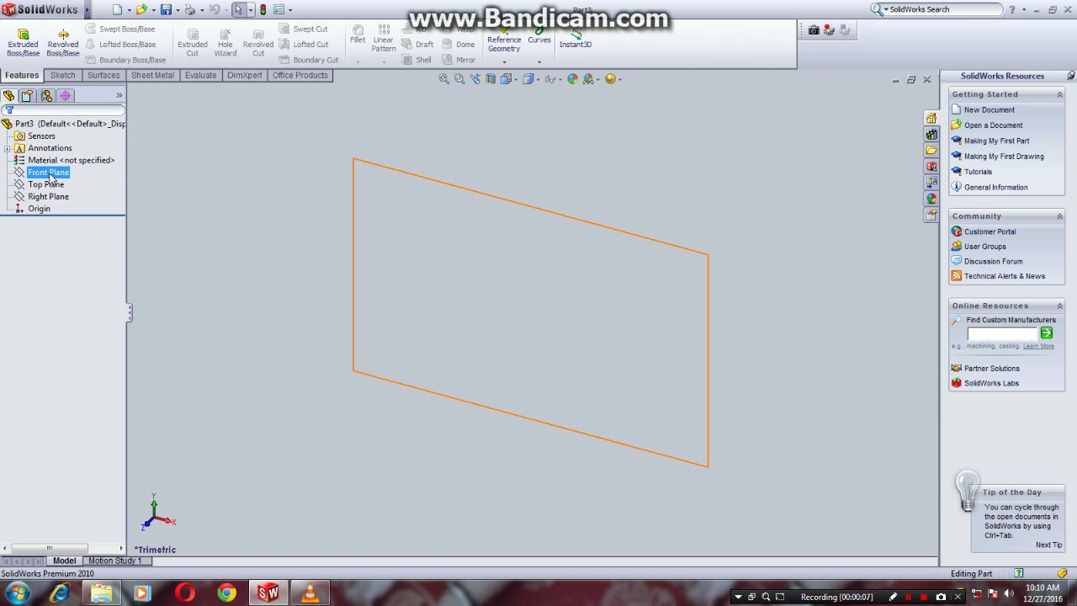
{"action": "left_click", "coordinate": [49, 172]}
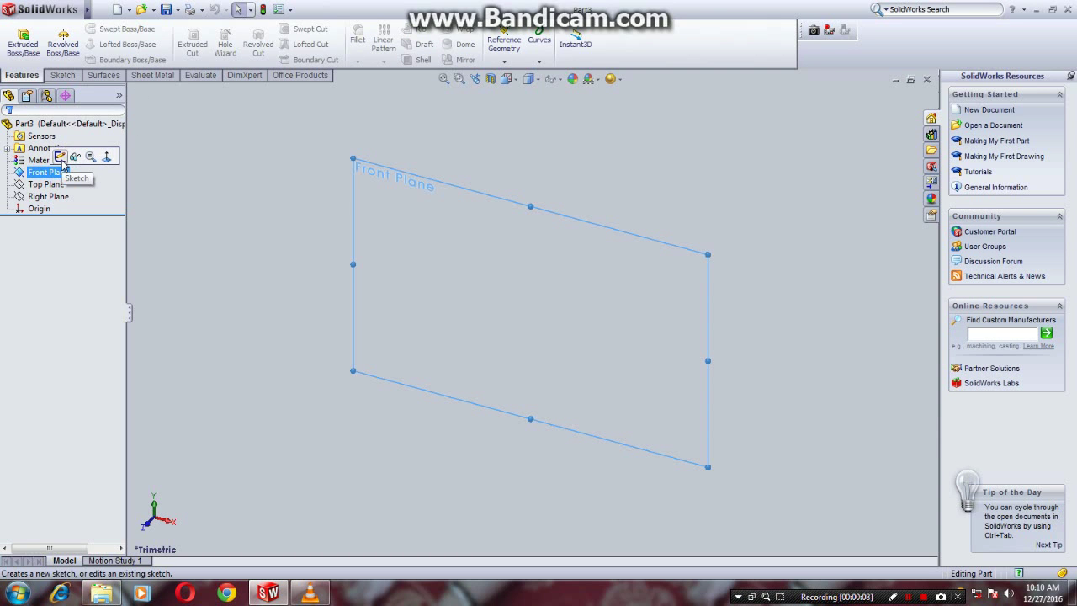
{"action": "left_click", "coordinate": [61, 157]}
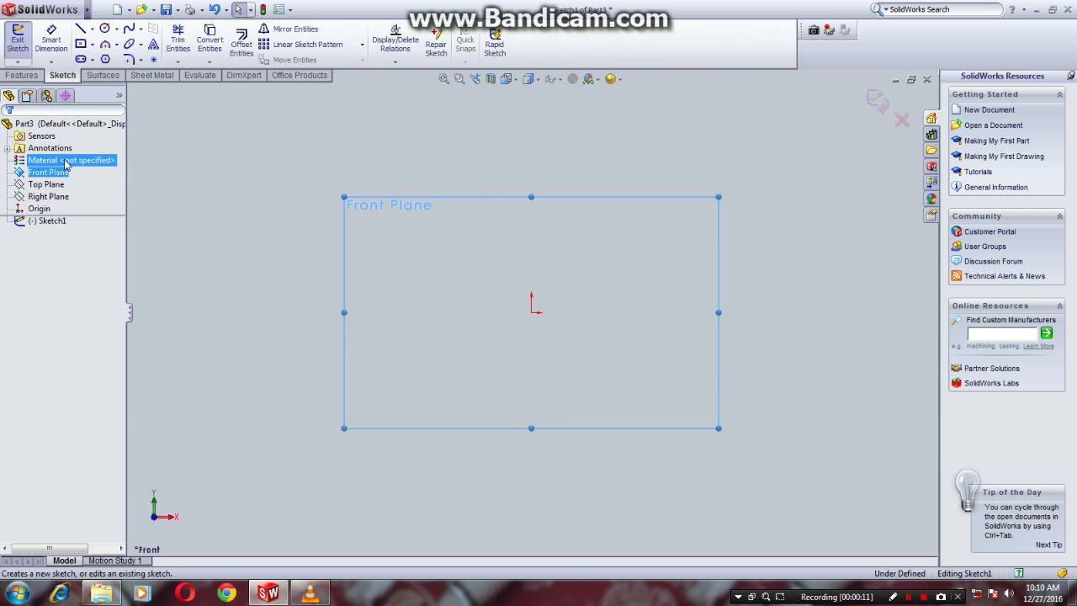
Step: Draw a center rectangle anchored at the origin
{"action": "left_click", "coordinate": [82, 45]}
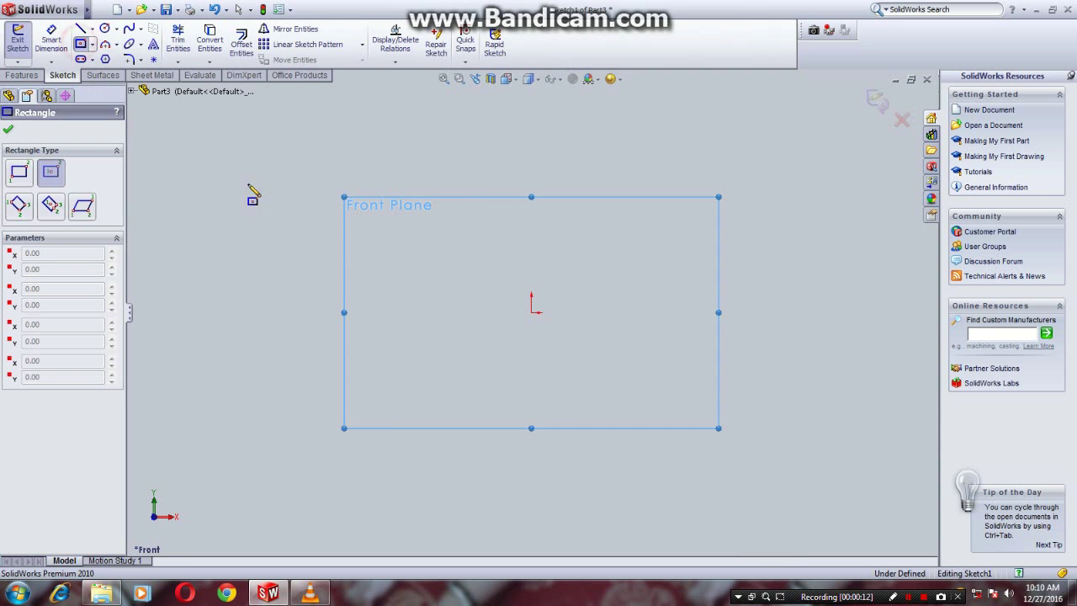
{"action": "left_click", "coordinate": [533, 313]}
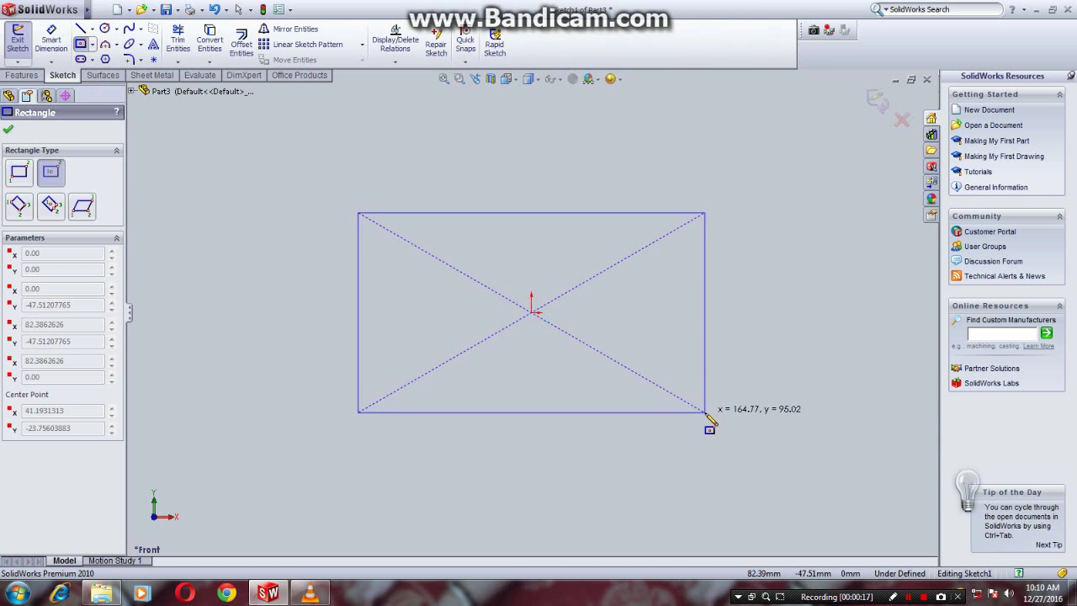
{"action": "left_click", "coordinate": [706, 411]}
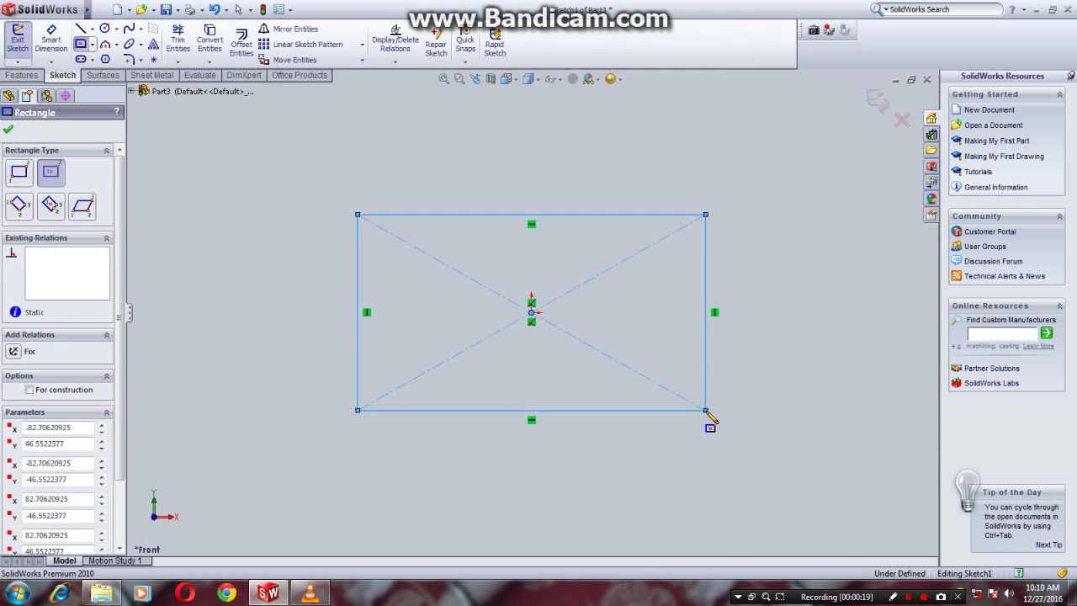
{"action": "right_click", "coordinate": [706, 410]}
{"action": "left_click", "coordinate": [724, 356]}
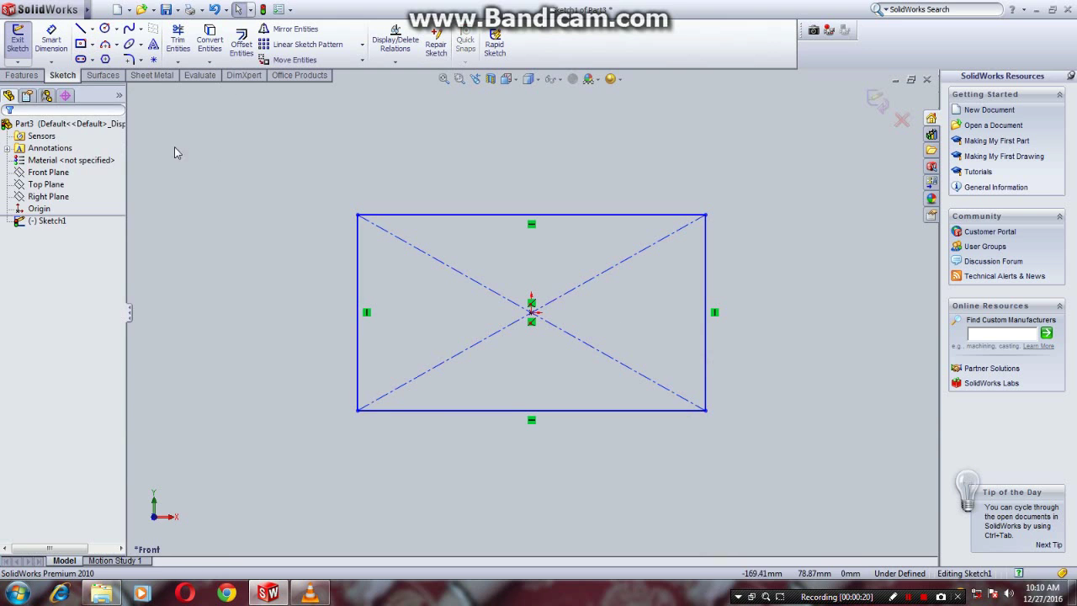
{"action": "left_click", "coordinate": [23, 76]}
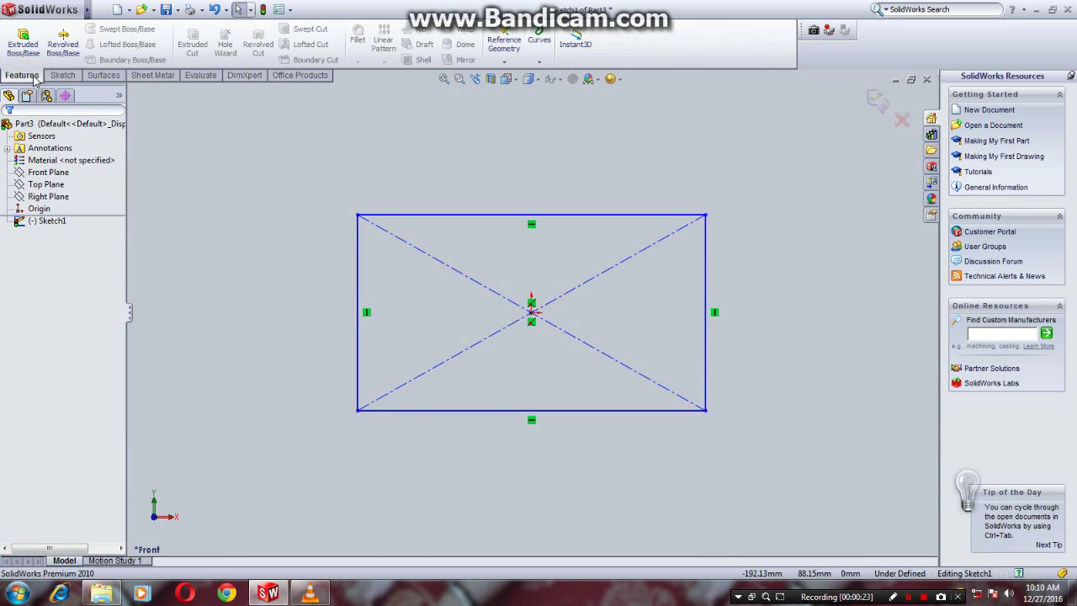
Step: Extrude the rectangle 30 mm blind into a solid block
{"action": "left_click", "coordinate": [23, 44]}
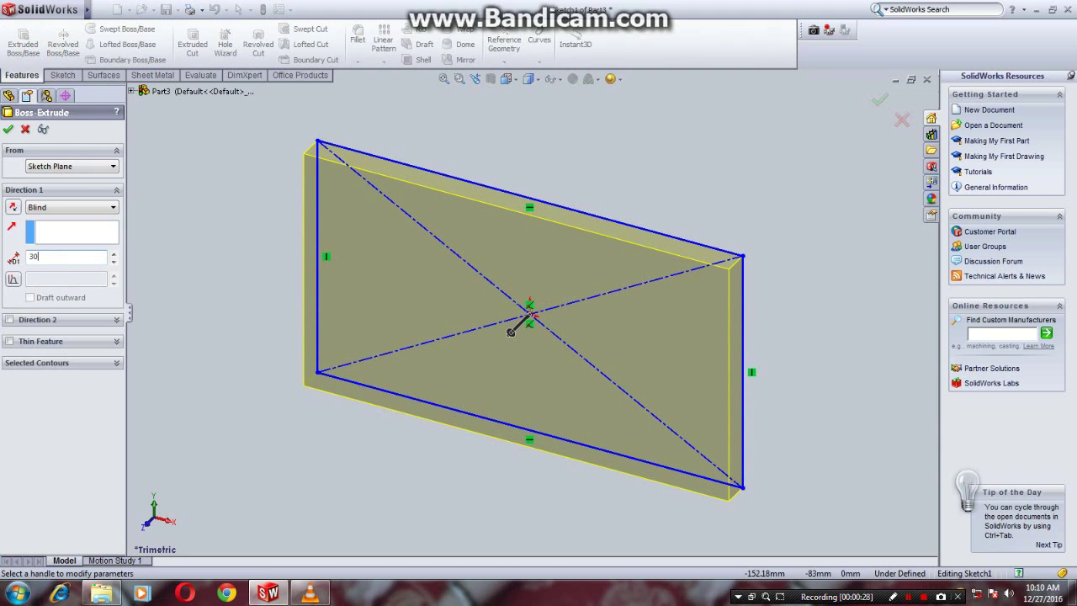
{"action": "key", "text": "Return"}
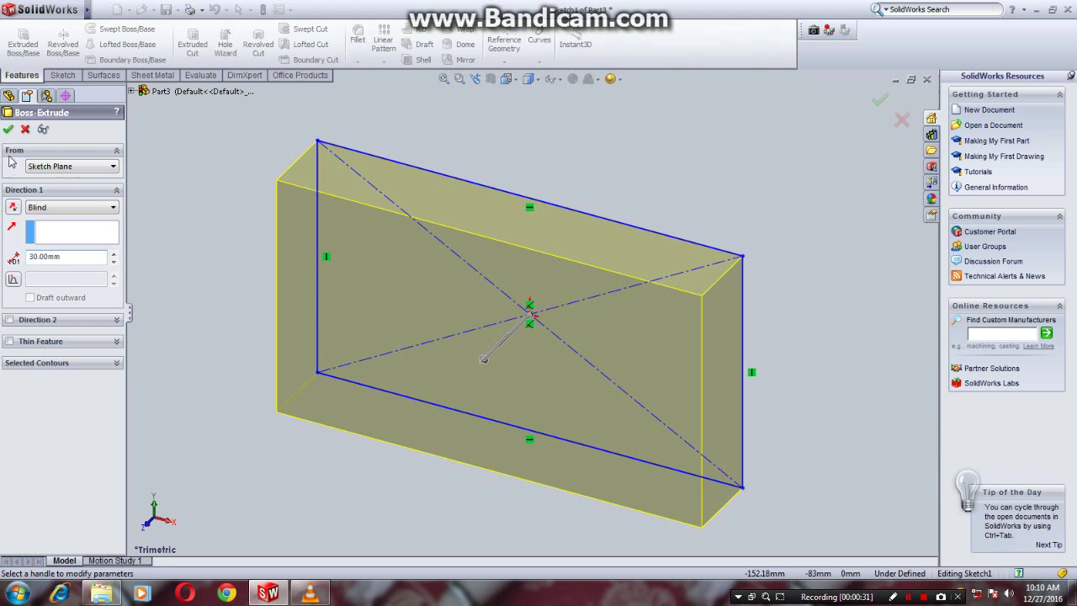
{"action": "left_click", "coordinate": [8, 132]}
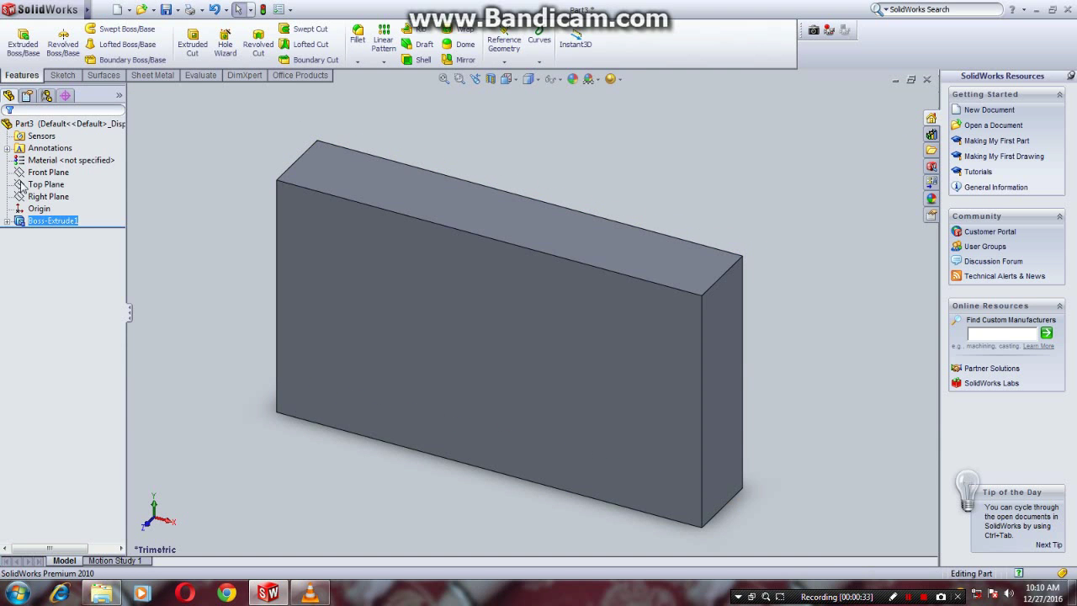
{"action": "middle_click_drag", "start_coordinate": [781, 460], "coordinate": [810, 355]}
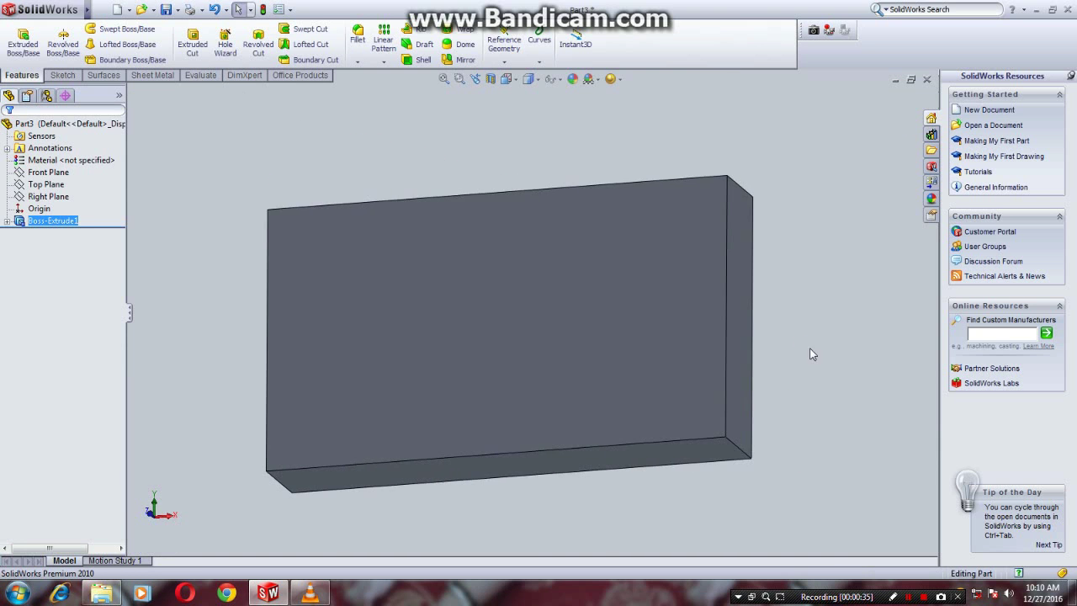
Step: Start a sketch on the block's front face and switch to the Front view
{"action": "right_click", "coordinate": [580, 328]}
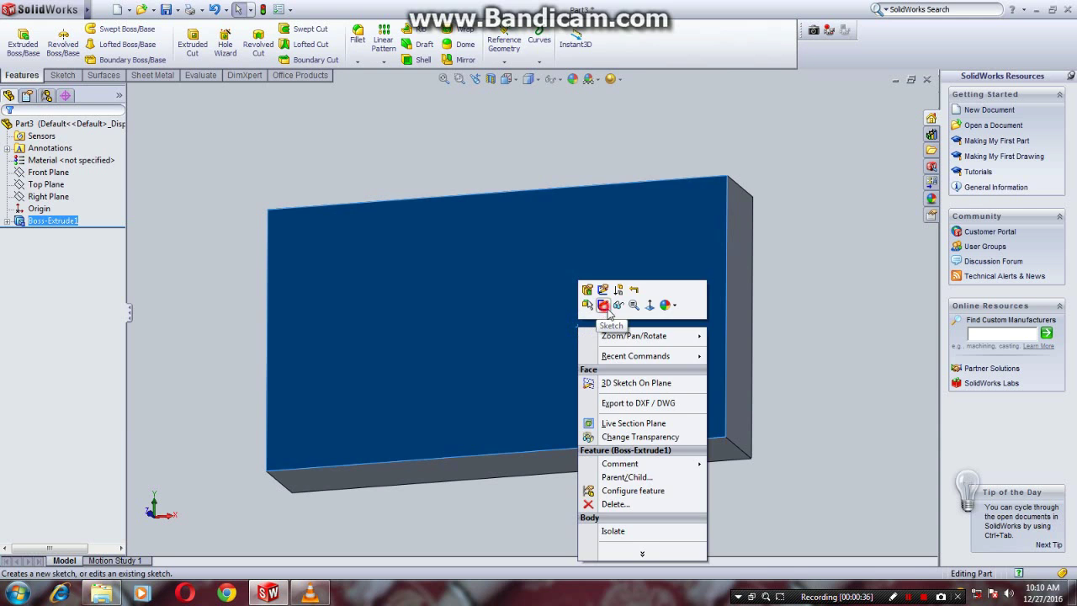
{"action": "left_click", "coordinate": [605, 306]}
{"action": "left_click", "coordinate": [514, 82]}
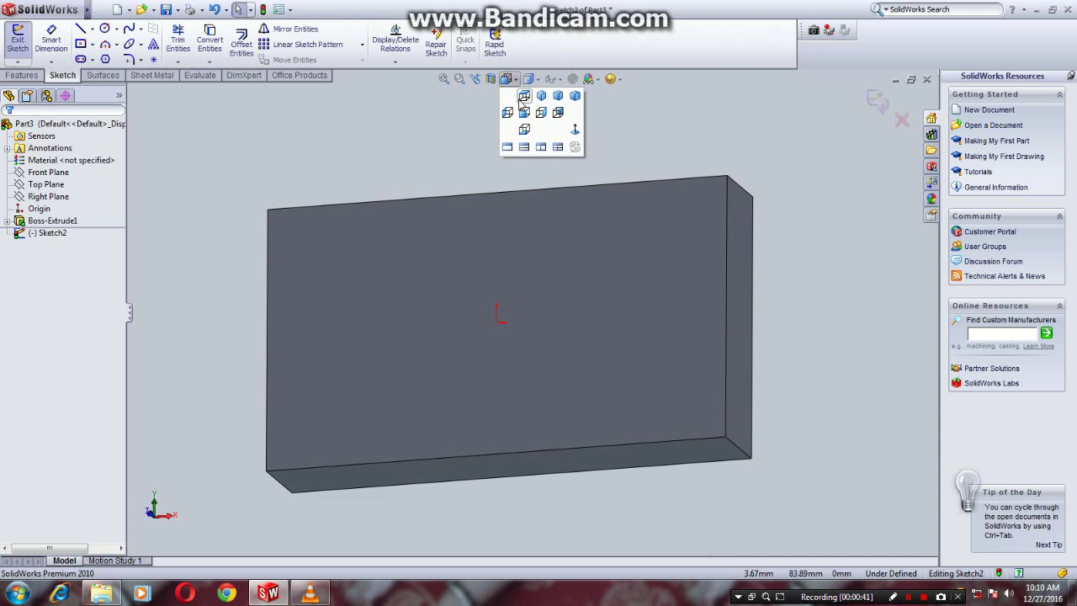
{"action": "left_click", "coordinate": [524, 97]}
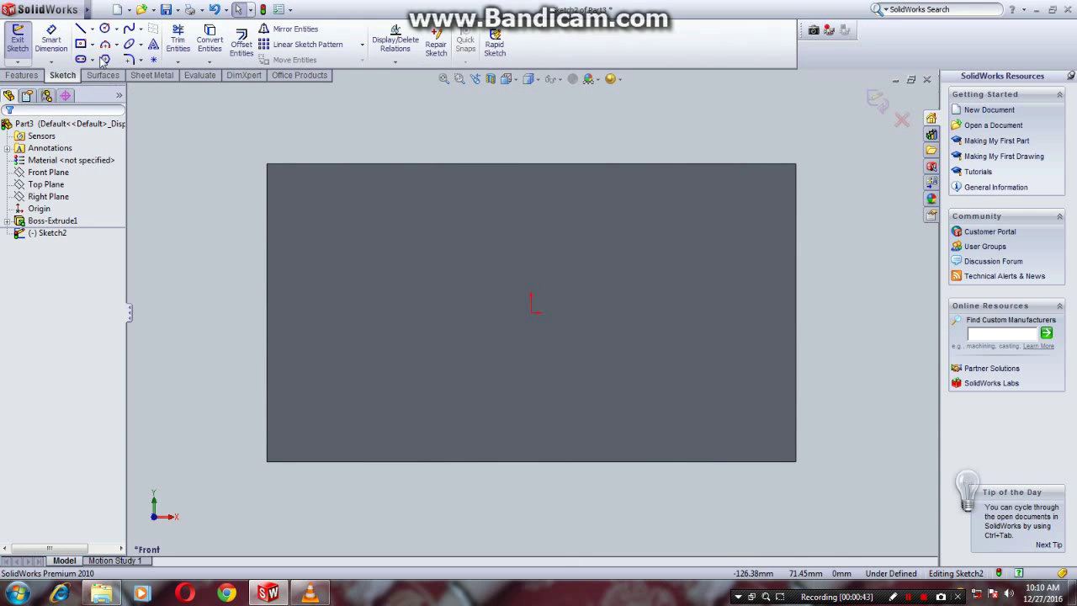
Step: Draw a six-line zigzag from the bottom-left corner to the bottom-right corner
{"action": "left_click", "coordinate": [82, 32]}
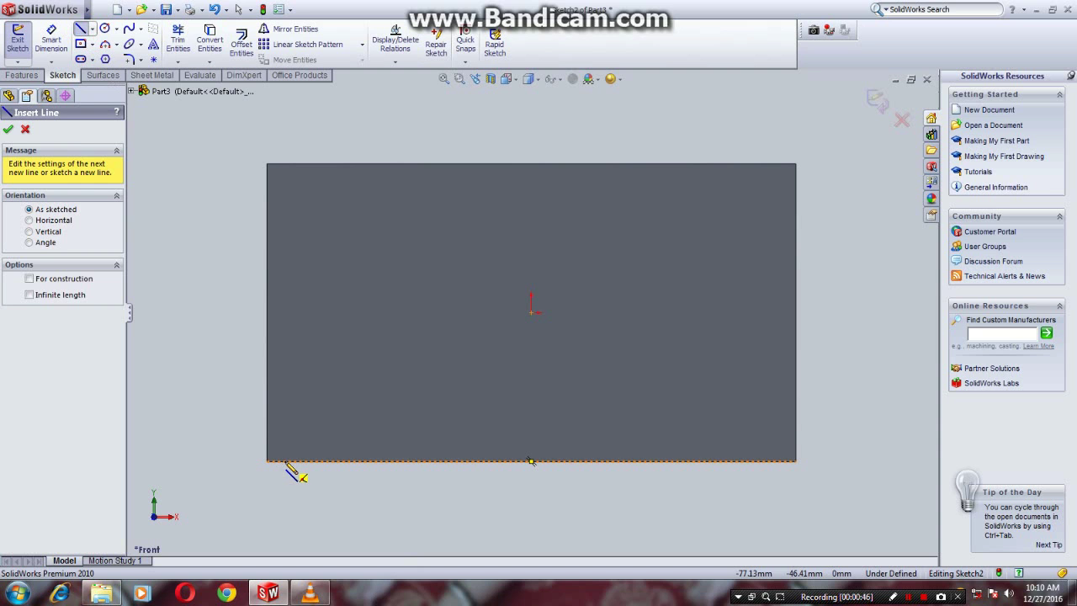
{"action": "left_click", "coordinate": [286, 462]}
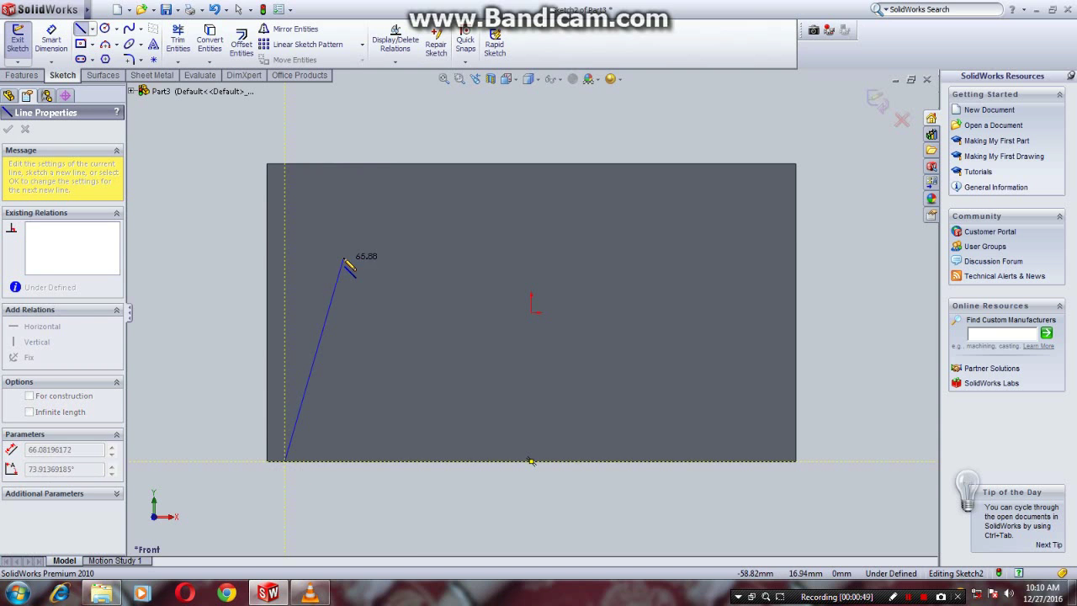
{"action": "left_click", "coordinate": [344, 256]}
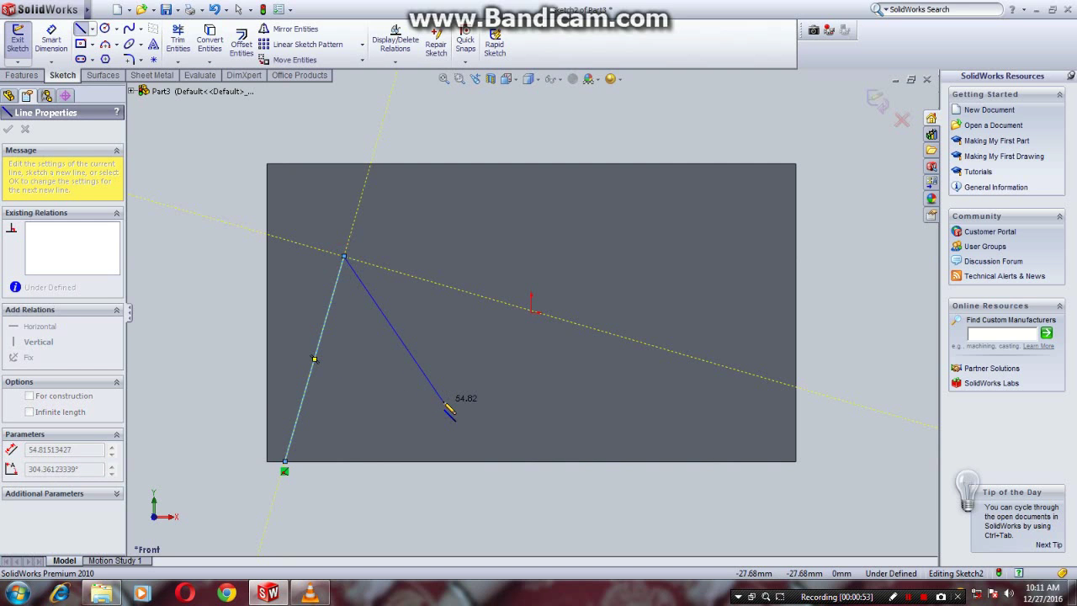
{"action": "left_click", "coordinate": [444, 401]}
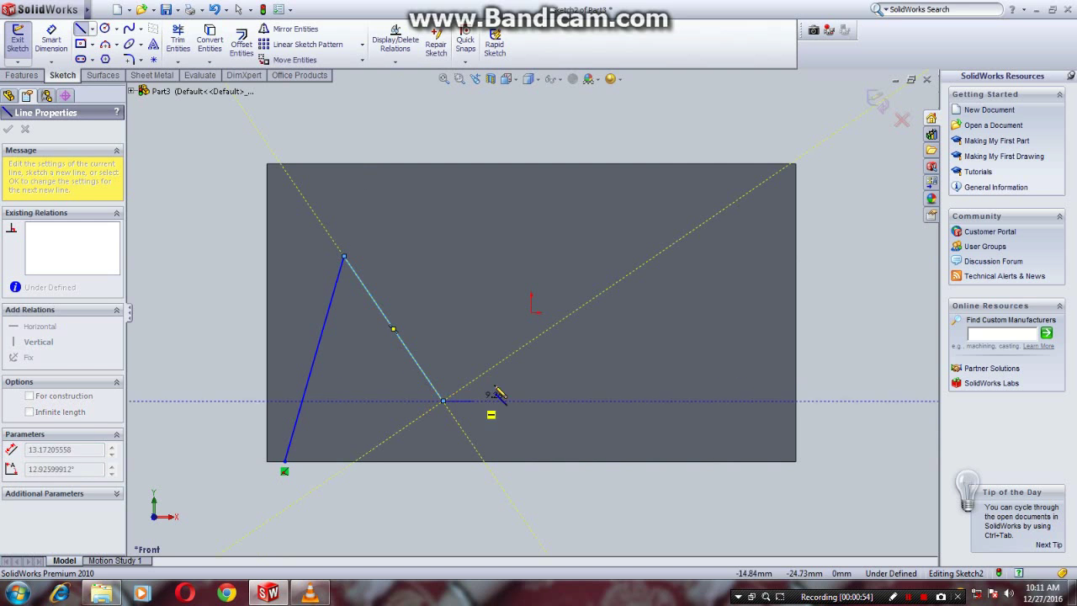
{"action": "left_click", "coordinate": [581, 266]}
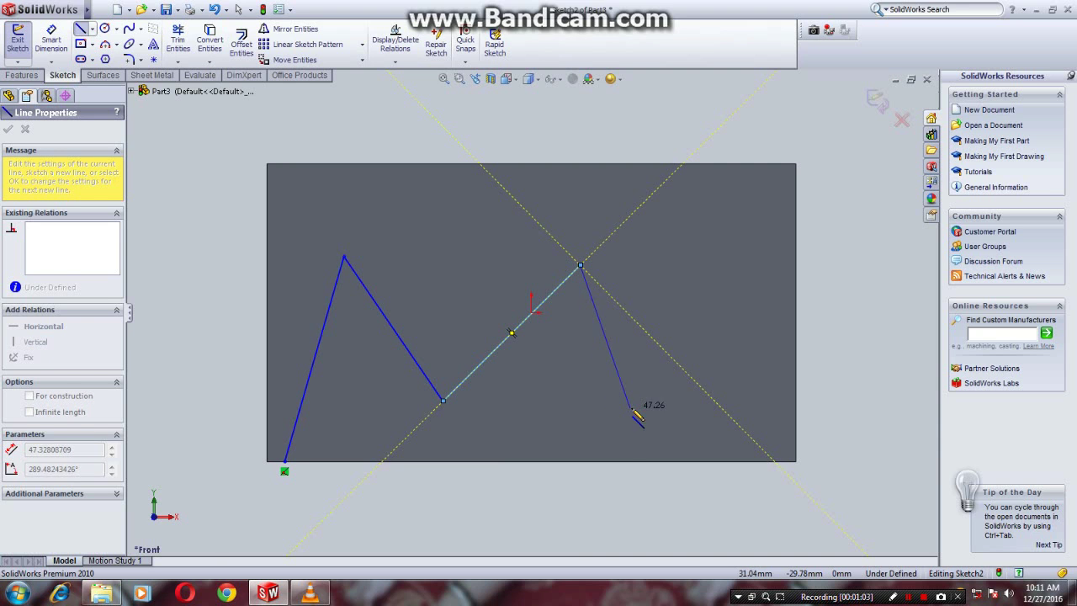
{"action": "left_click", "coordinate": [639, 410]}
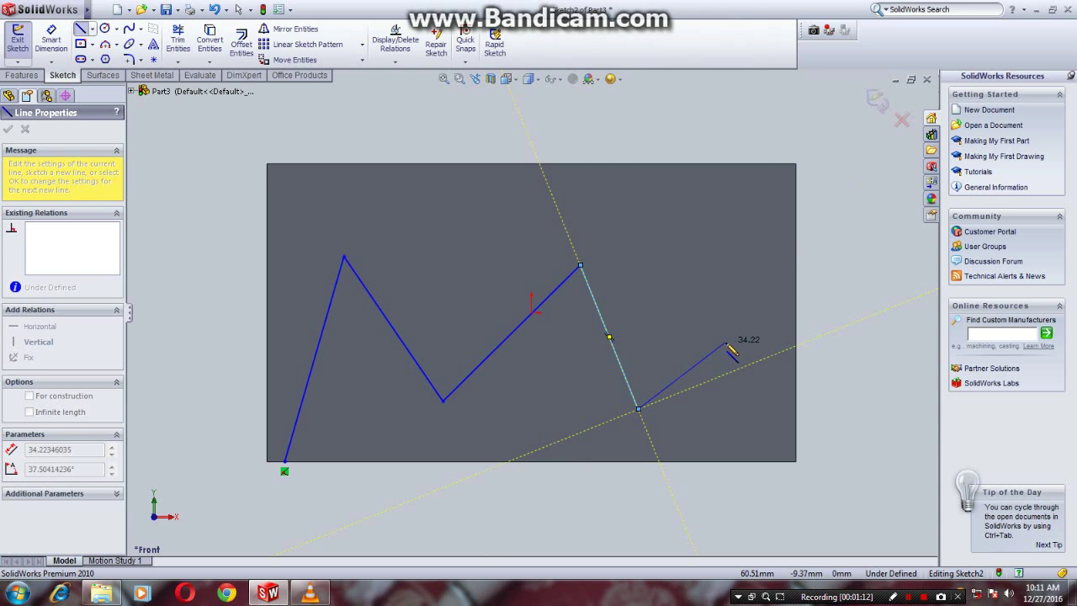
{"action": "left_click", "coordinate": [730, 346]}
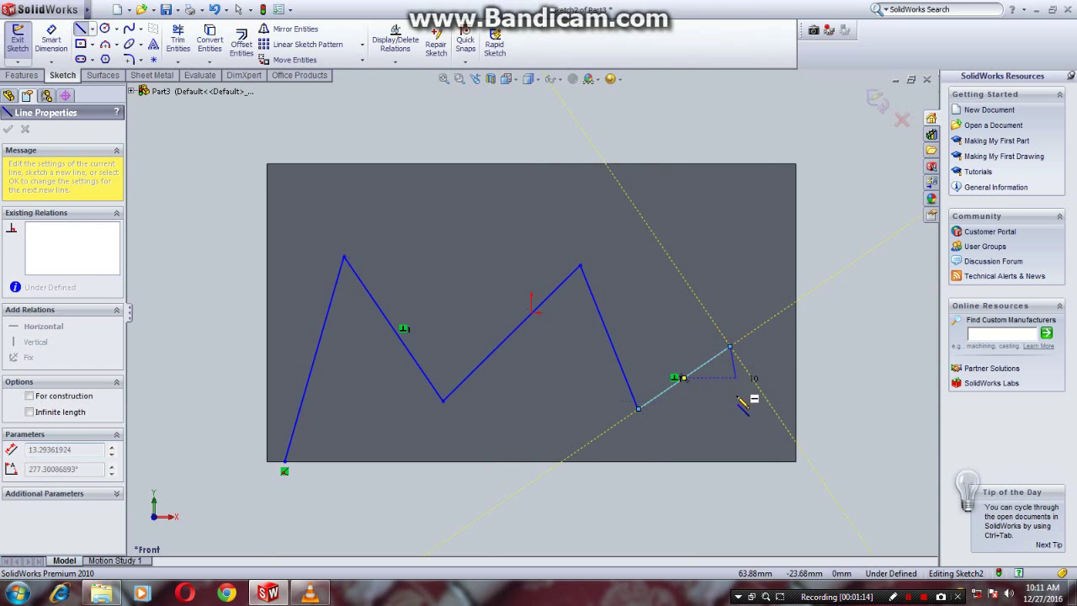
{"action": "left_click", "coordinate": [767, 462]}
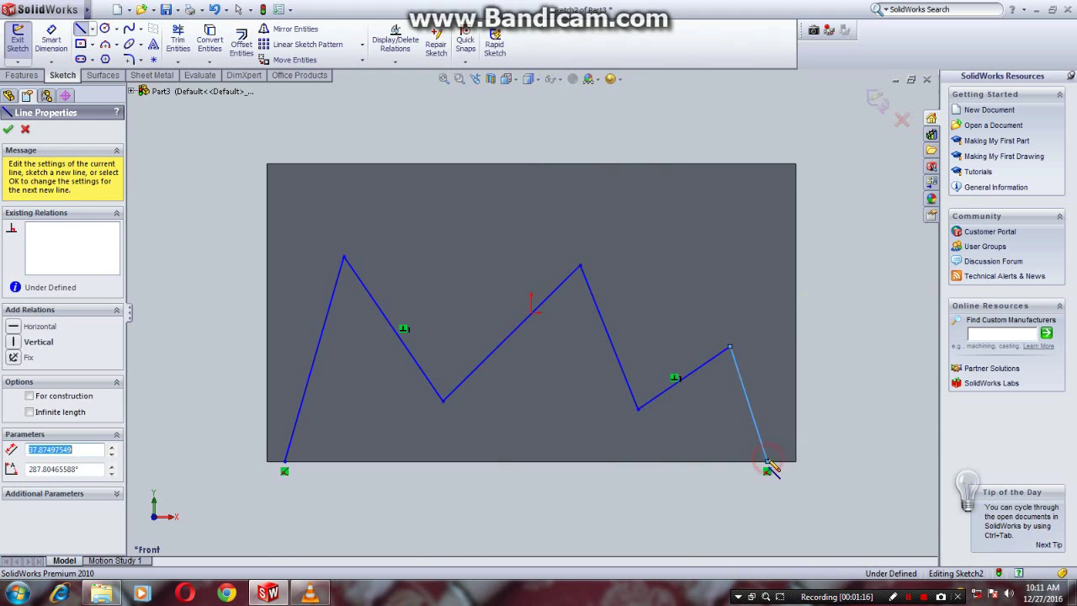
{"action": "right_click", "coordinate": [770, 465]}
{"action": "left_click", "coordinate": [795, 366]}
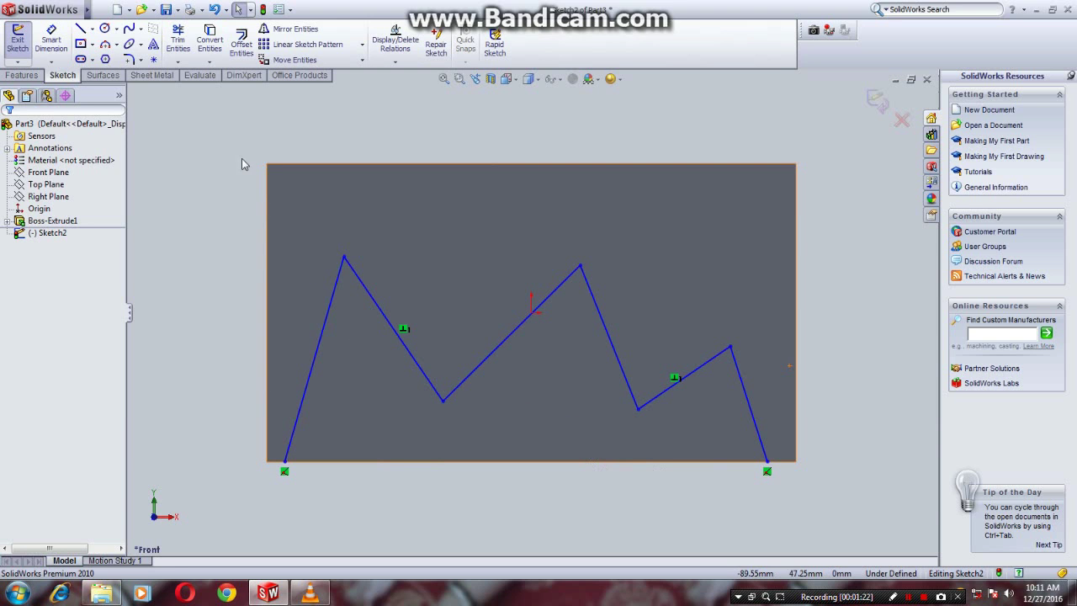
Step: Round all five interior zigzag corners with 10 mm sketch fillets
{"action": "left_click", "coordinate": [129, 59]}
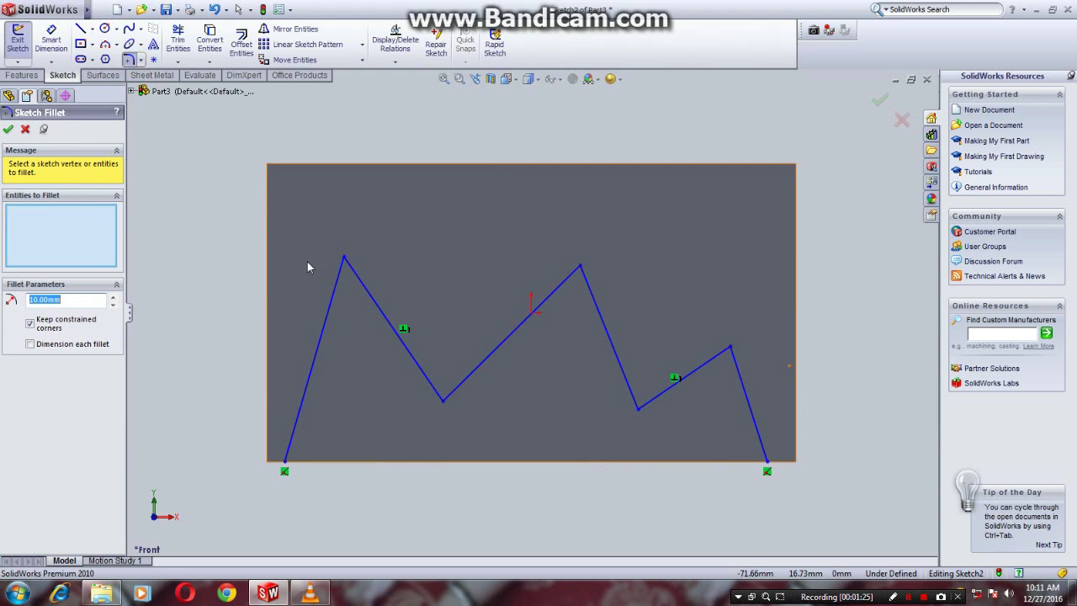
{"action": "left_click", "coordinate": [337, 291]}
{"action": "left_click", "coordinate": [388, 308]}
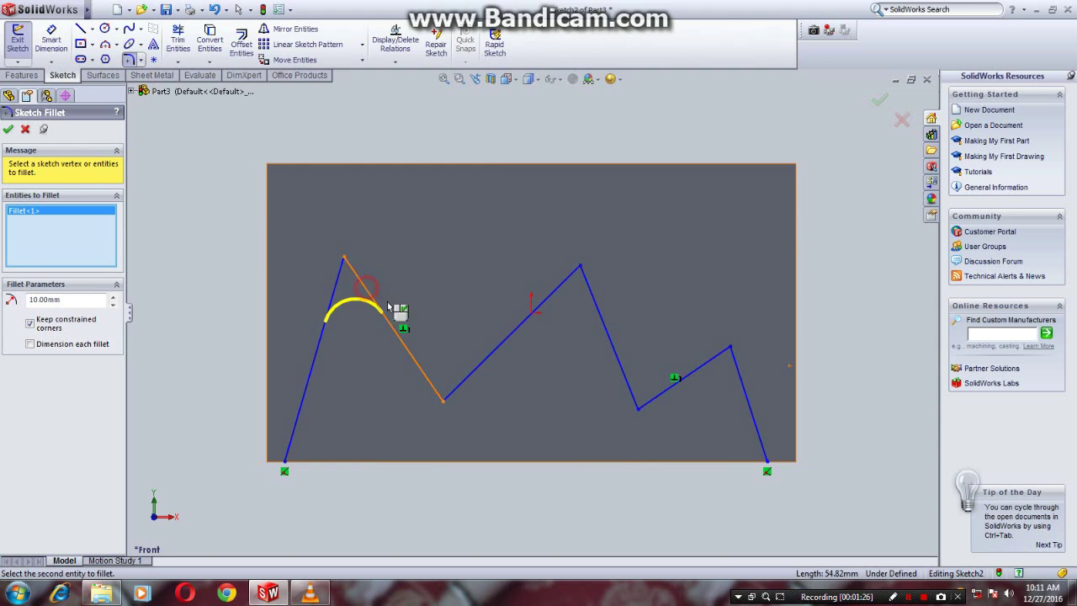
{"action": "left_click", "coordinate": [424, 378]}
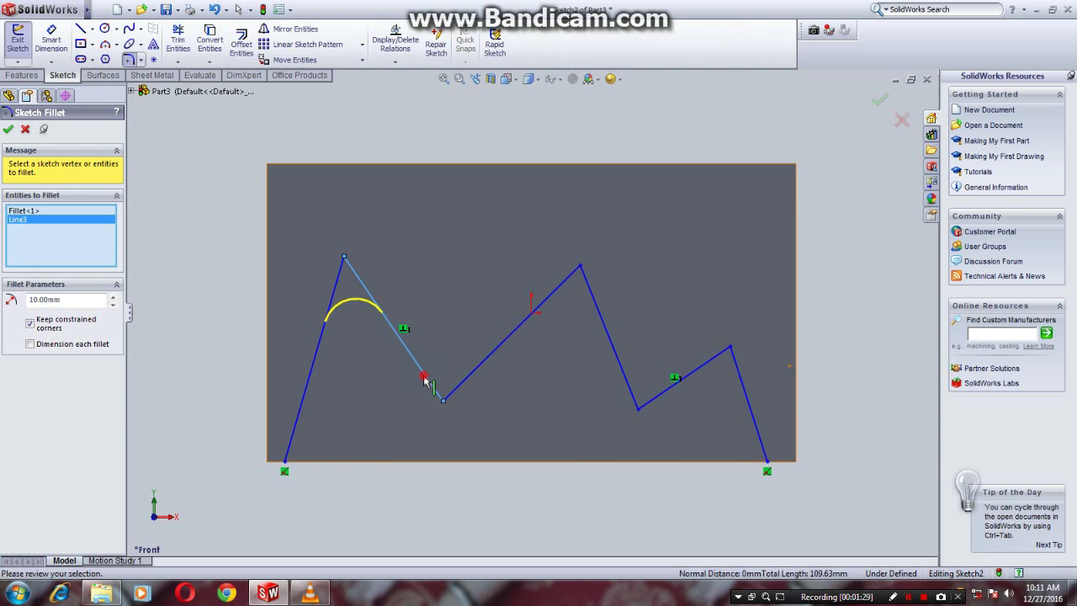
{"action": "left_click", "coordinate": [463, 380]}
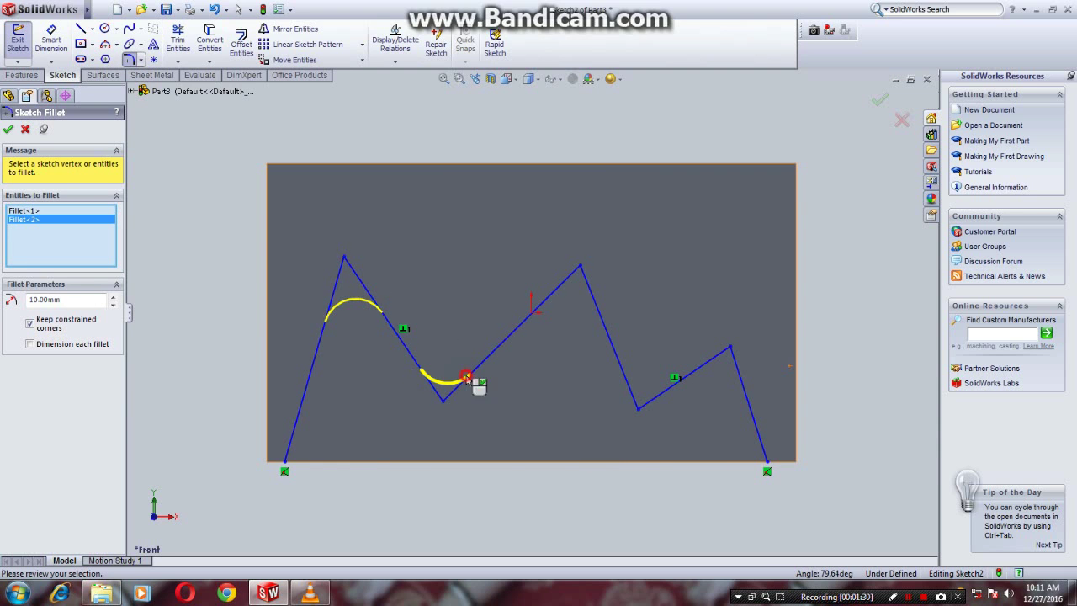
{"action": "left_click", "coordinate": [556, 295]}
{"action": "left_click", "coordinate": [593, 301]}
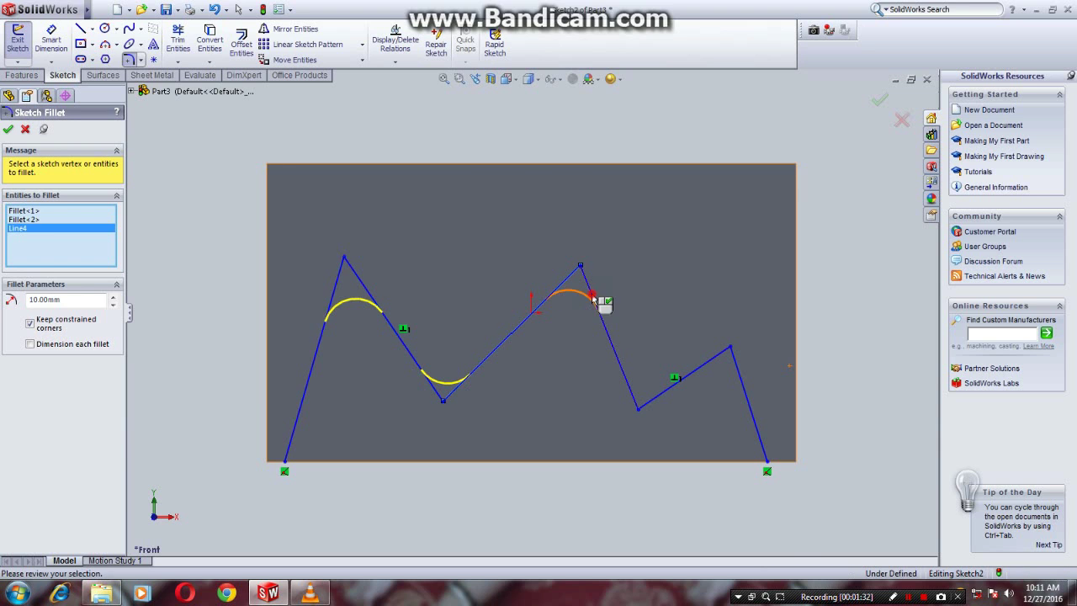
{"action": "left_click", "coordinate": [629, 389]}
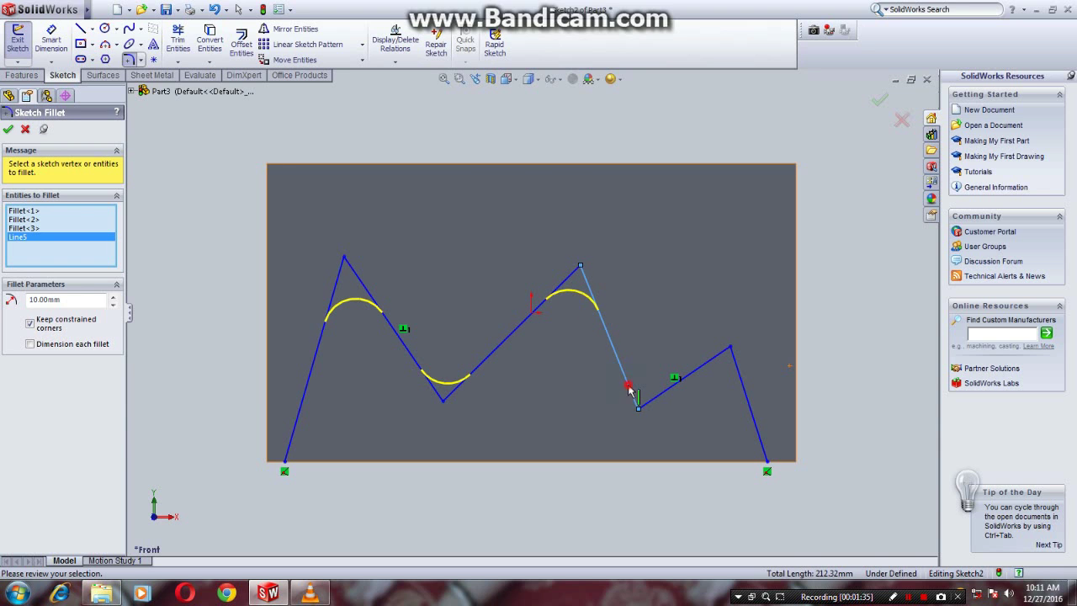
{"action": "left_click", "coordinate": [655, 398]}
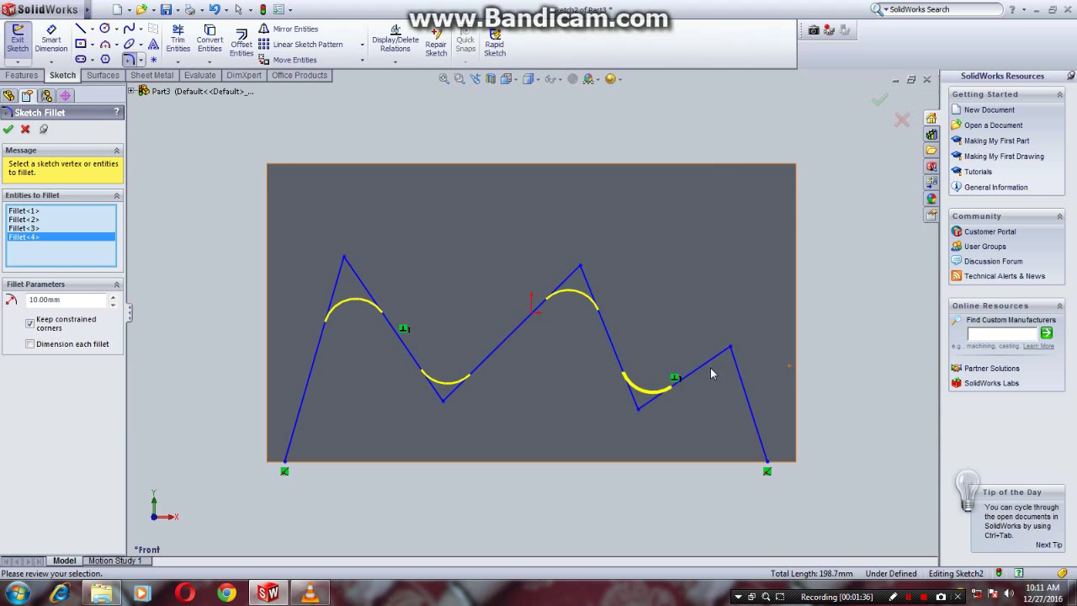
{"action": "left_click", "coordinate": [717, 371]}
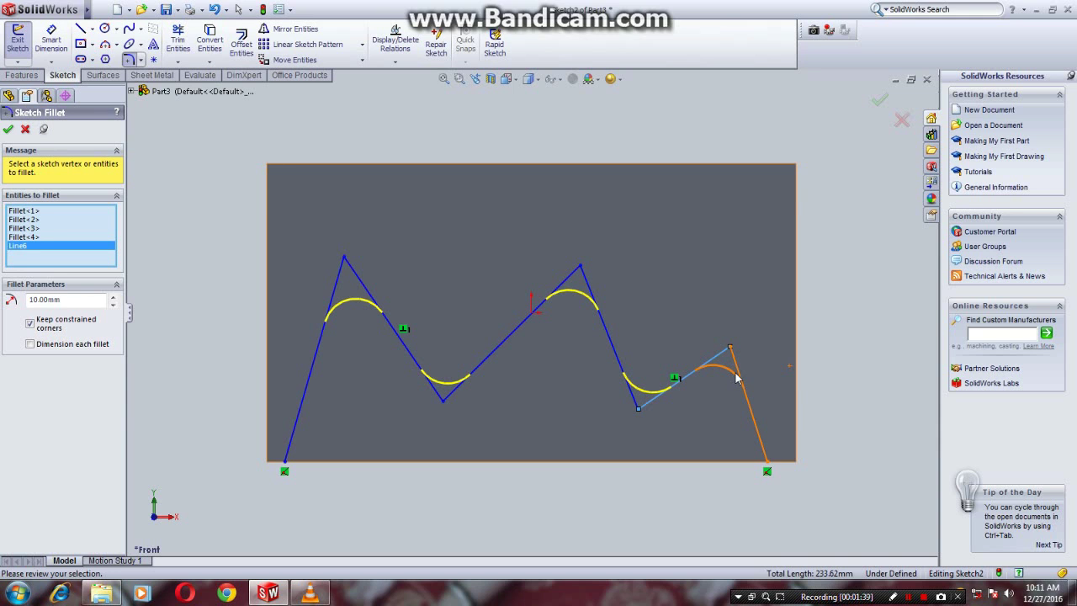
{"action": "left_click", "coordinate": [738, 379]}
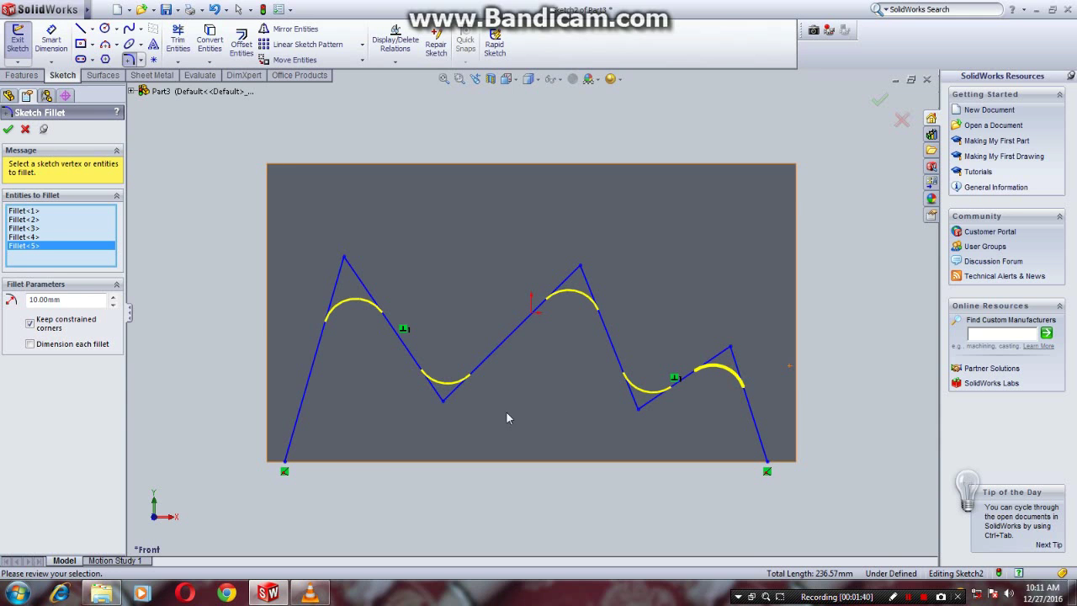
{"action": "left_click", "coordinate": [8, 130]}
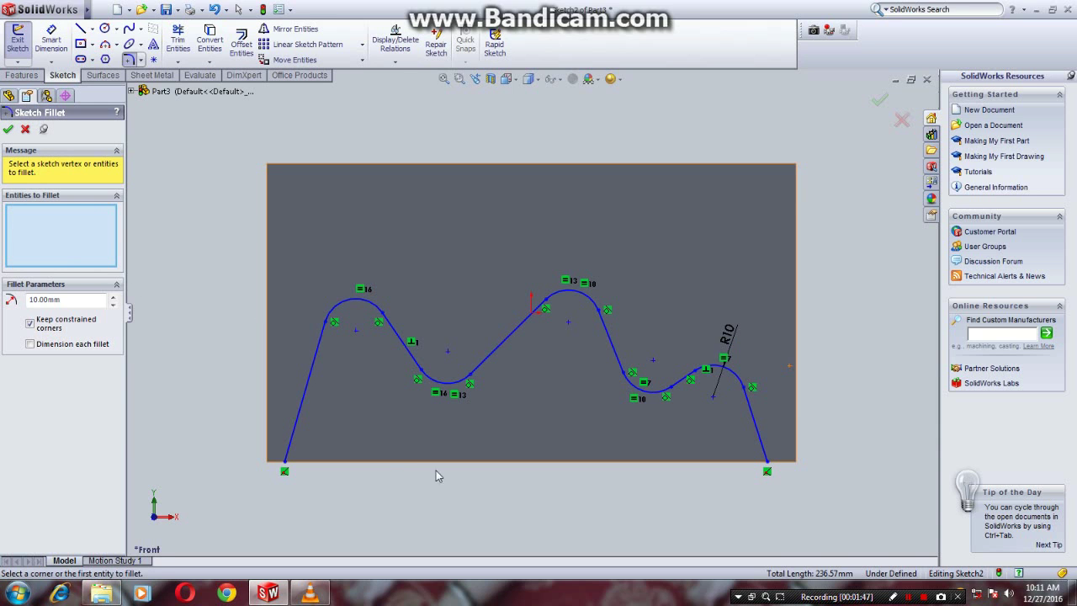
Step: Close Sketch Fillet and exit Sketch2 holding the wavy path
{"action": "left_click", "coordinate": [7, 129]}
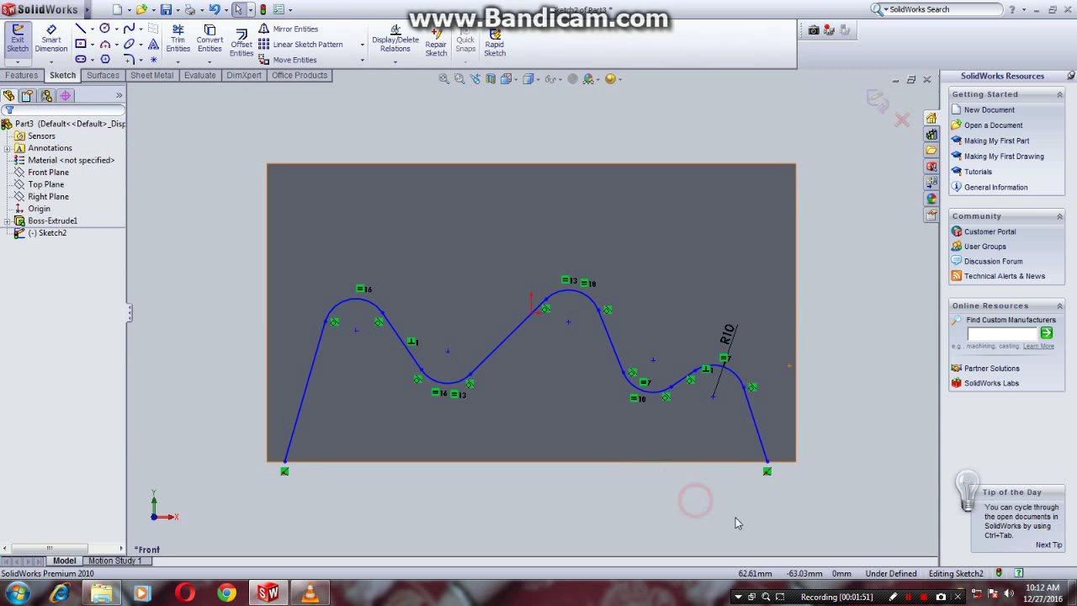
{"action": "mouse_move", "coordinate": [717, 492]}
{"action": "middle_mouse_down"}
{"action": "mouse_move", "coordinate": [725, 387]}
{"action": "mouse_move", "coordinate": [726, 432]}
{"action": "middle_mouse_up"}
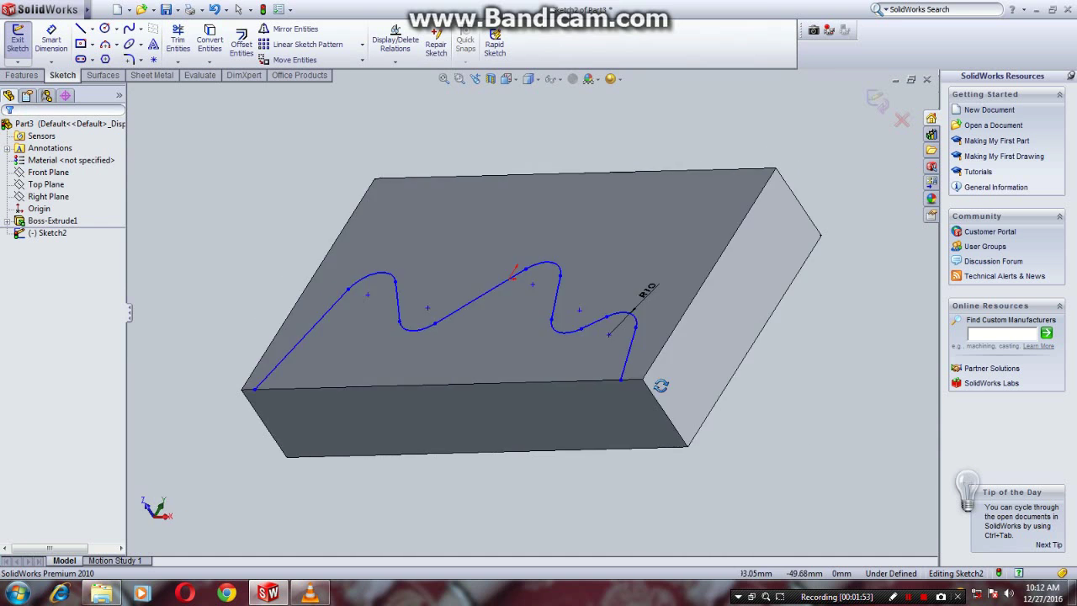
{"action": "left_click", "coordinate": [878, 100]}
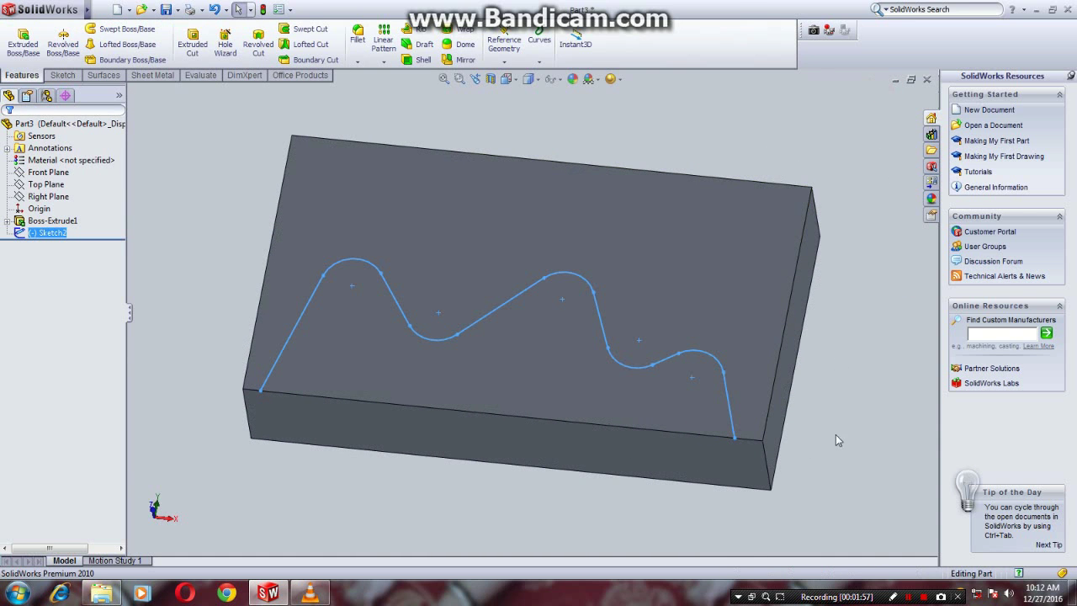
{"action": "middle_click_drag", "start_coordinate": [824, 459], "coordinate": [804, 363]}
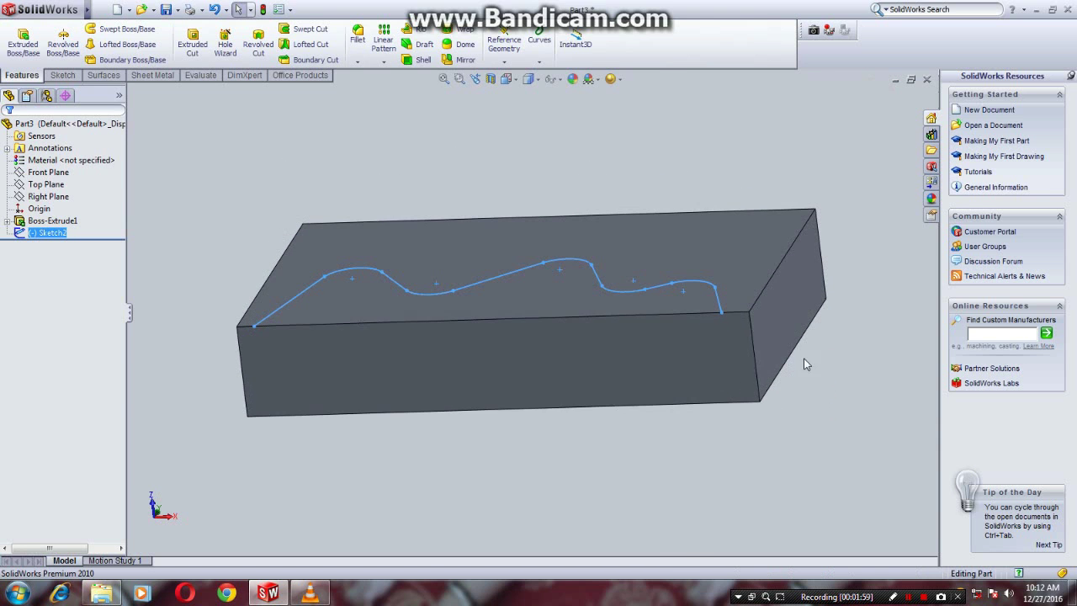
Step: Start a new sketch on the block's front face
{"action": "right_click", "coordinate": [556, 371]}
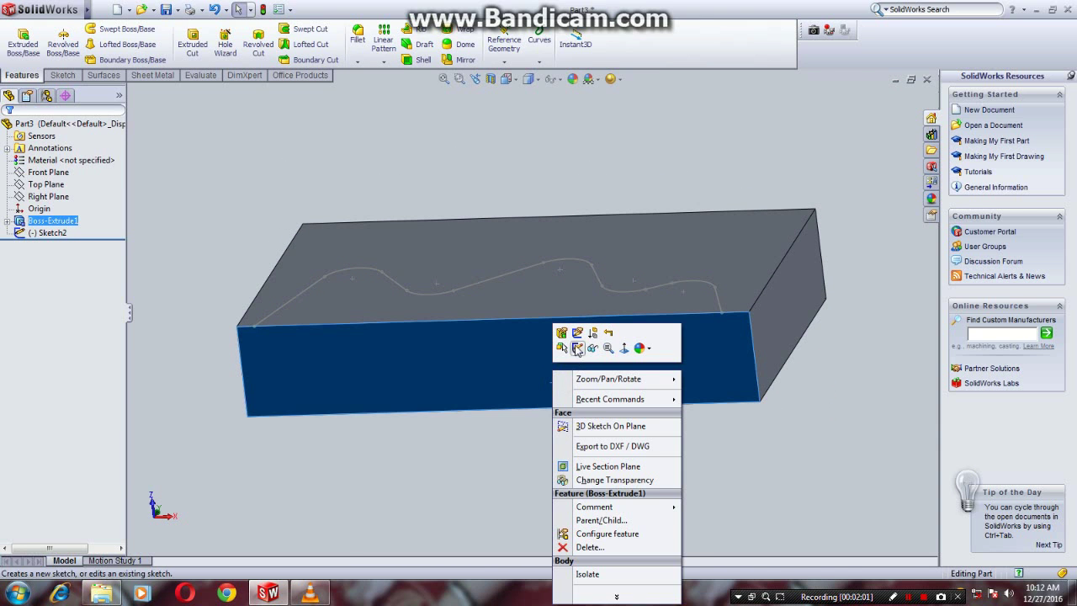
{"action": "left_click", "coordinate": [577, 348]}
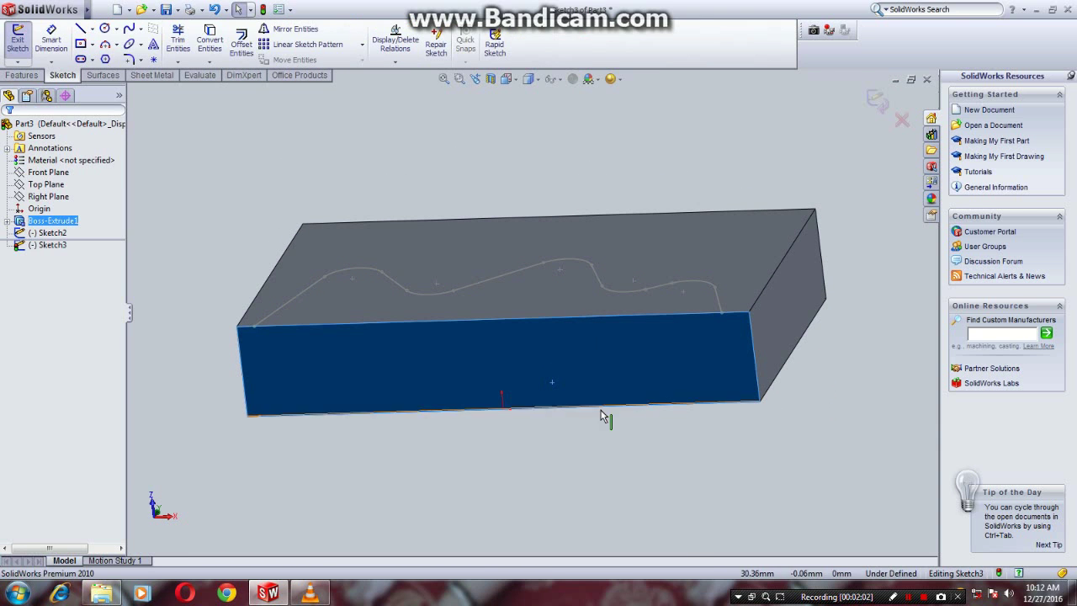
{"action": "left_click", "coordinate": [631, 492]}
{"action": "middle_click_drag", "start_coordinate": [630, 492], "coordinate": [628, 486]}
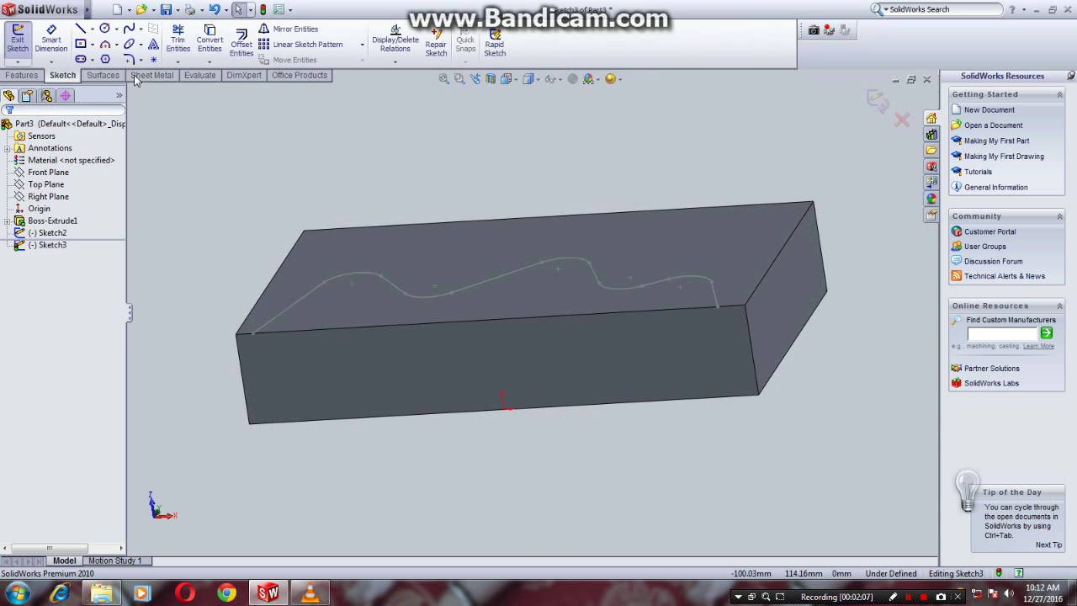
Step: Draw a circle of about 5.09 mm radius at the path's start point and exit the sketch
{"action": "left_click", "coordinate": [104, 30]}
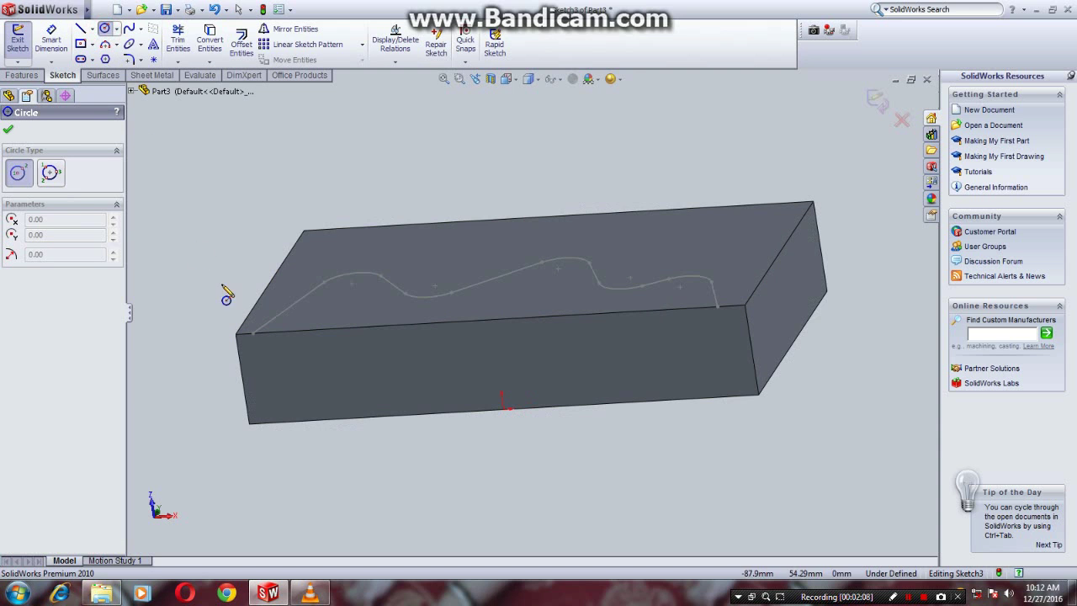
{"action": "mouse_move", "coordinate": [423, 492]}
{"action": "middle_mouse_down"}
{"action": "mouse_move", "coordinate": [444, 449]}
{"action": "mouse_move", "coordinate": [361, 372]}
{"action": "middle_mouse_up"}
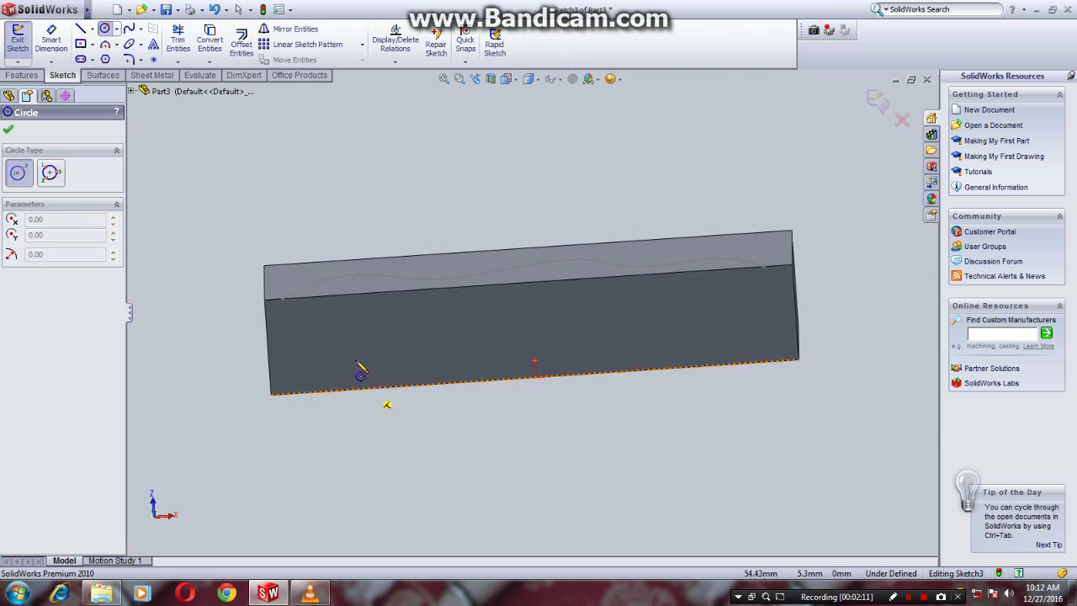
{"action": "left_click", "coordinate": [283, 299]}
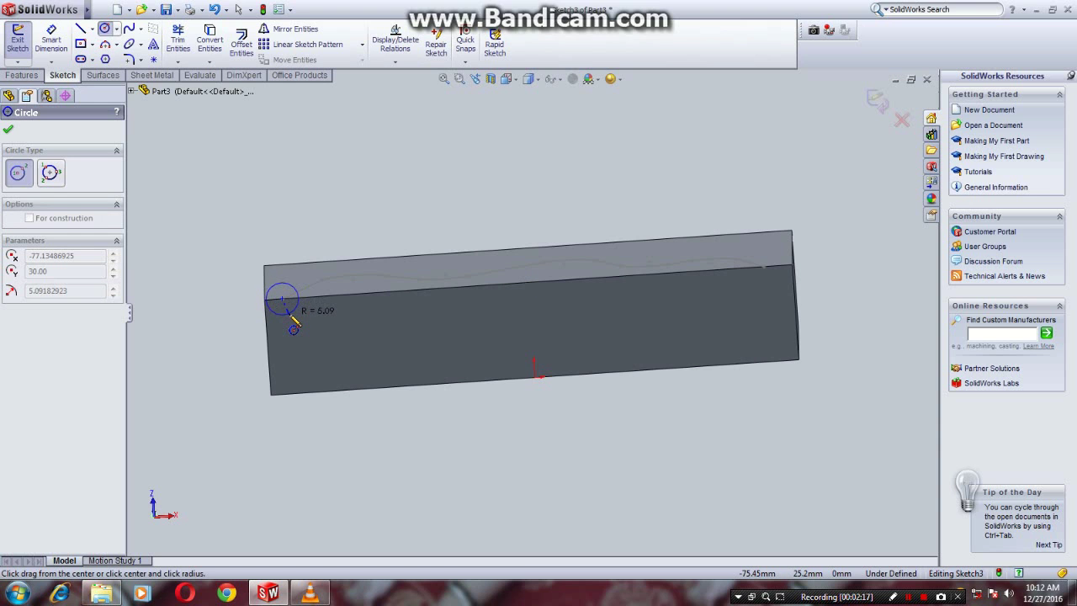
{"action": "left_click", "coordinate": [293, 320]}
{"action": "right_click", "coordinate": [286, 305]}
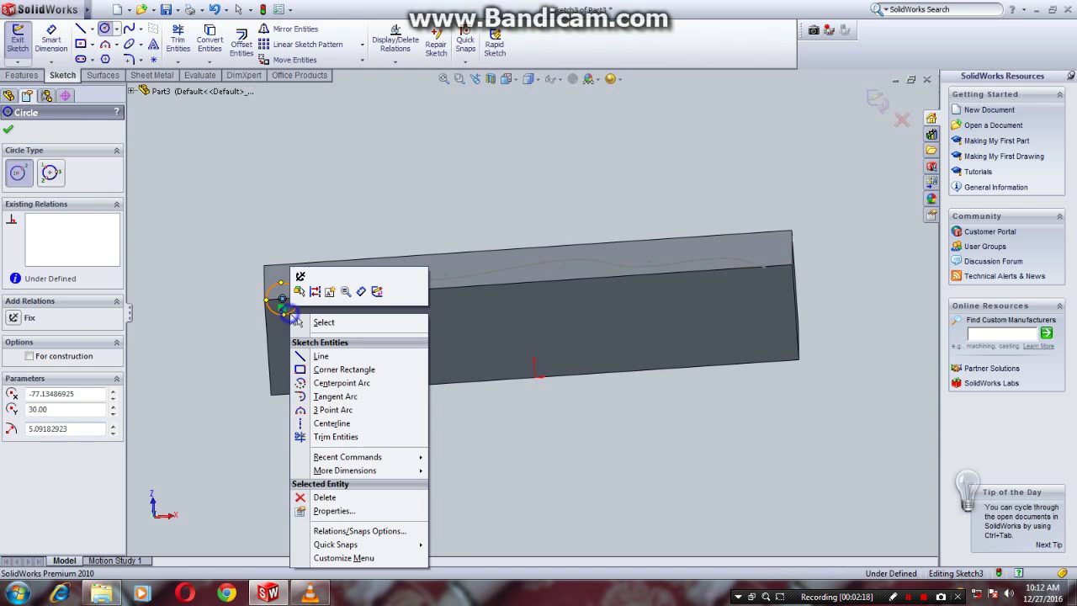
{"action": "left_click", "coordinate": [318, 322]}
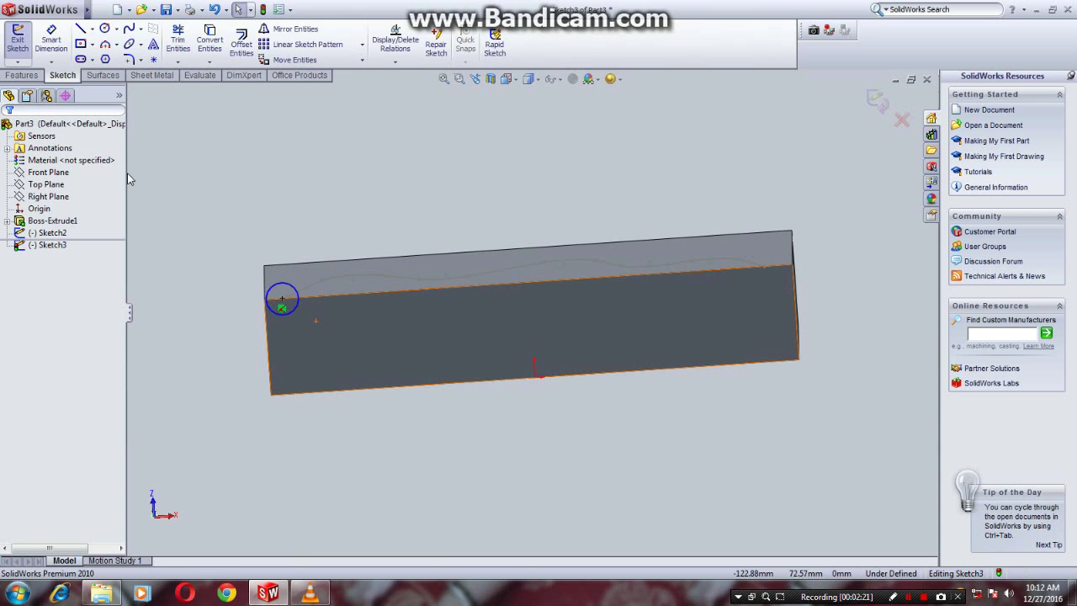
{"action": "middle_click_drag", "start_coordinate": [830, 311], "coordinate": [803, 377]}
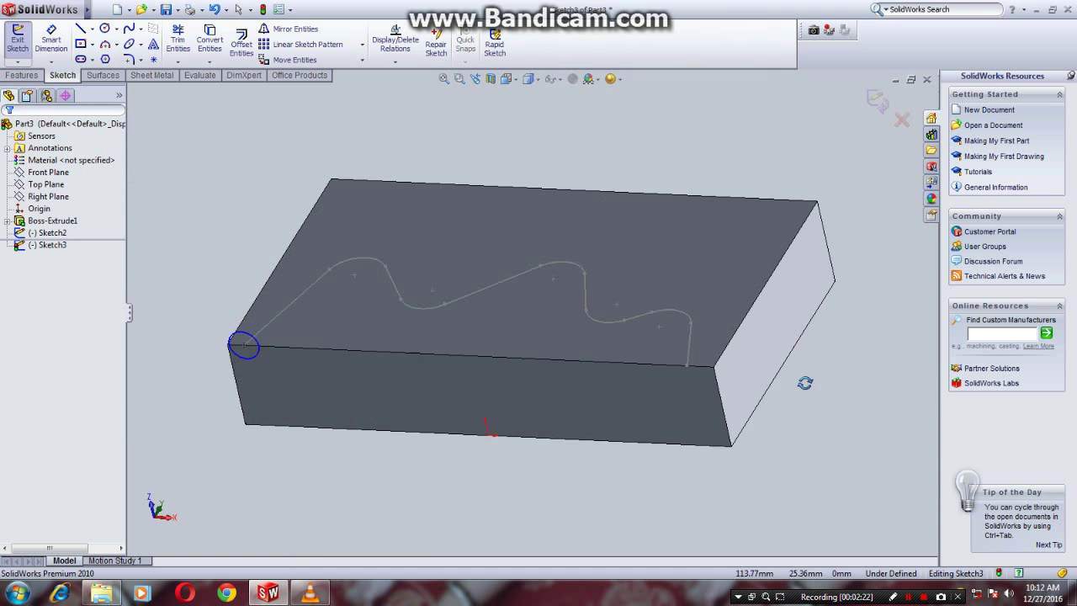
{"action": "left_click", "coordinate": [877, 99]}
{"action": "mouse_move", "coordinate": [855, 241]}
{"action": "middle_mouse_down"}
{"action": "mouse_move", "coordinate": [786, 337]}
{"action": "mouse_move", "coordinate": [840, 211]}
{"action": "mouse_move", "coordinate": [870, 202]}
{"action": "middle_mouse_up"}
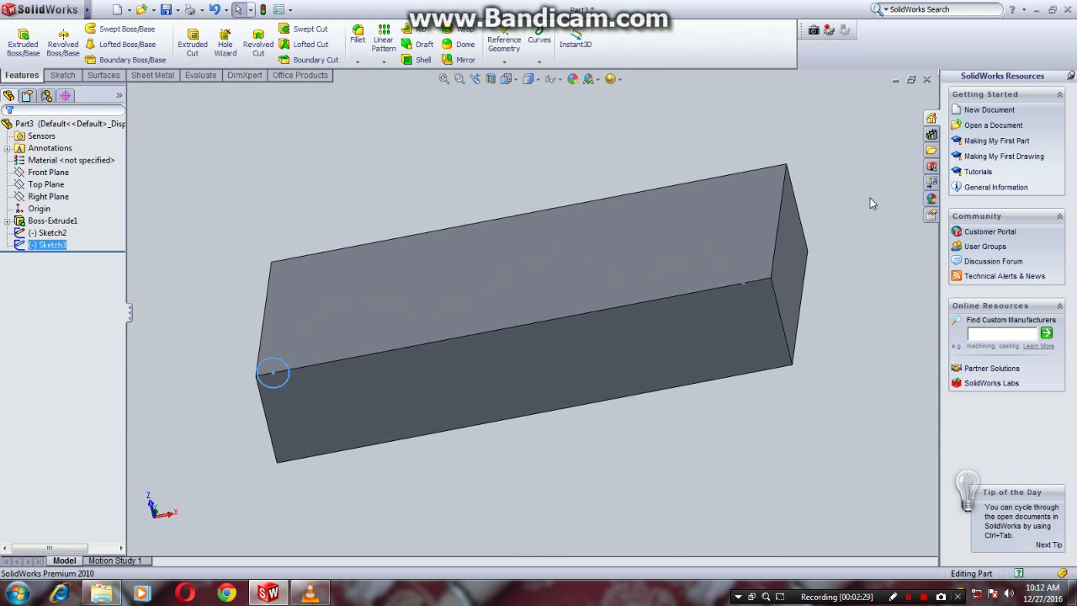
Step: Swept-cut the Sketch3 circle along the Sketch2 wavy path to create Cut-Sweep1
{"action": "left_click", "coordinate": [311, 29]}
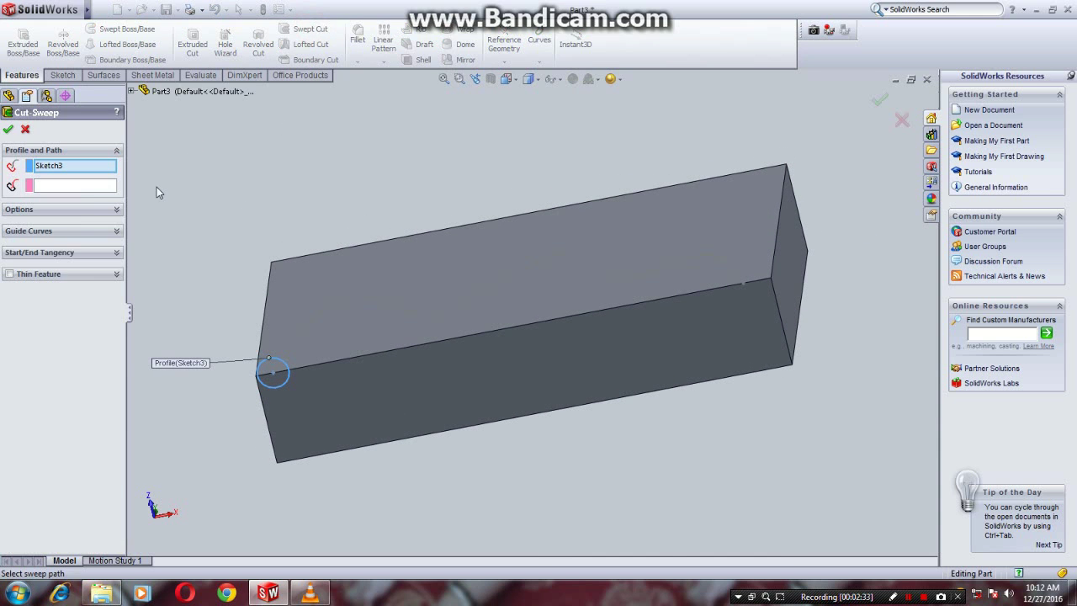
{"action": "left_click", "coordinate": [107, 186]}
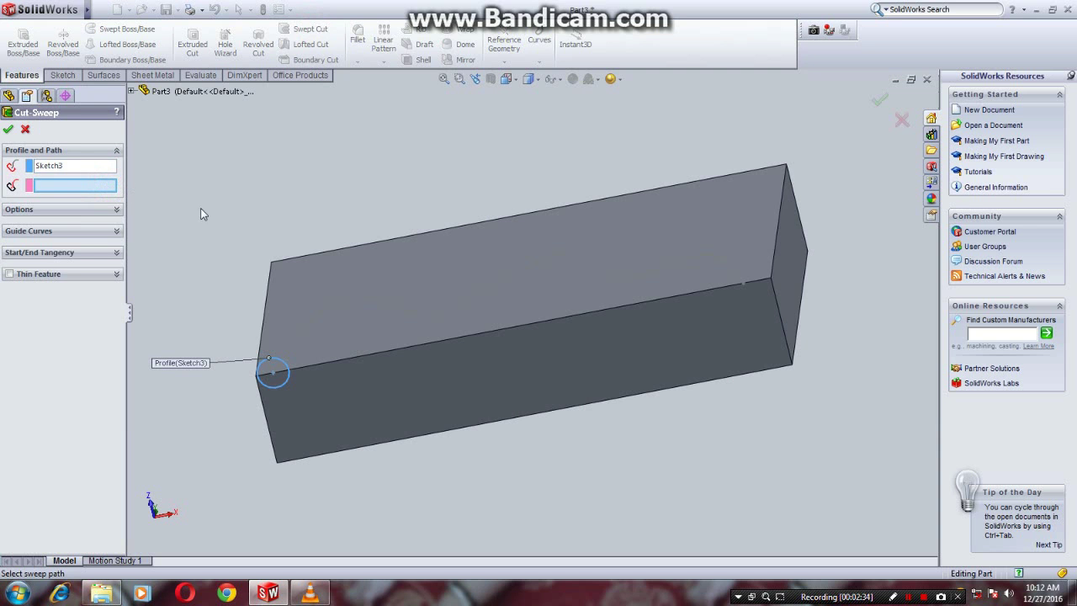
{"action": "left_click", "coordinate": [306, 333]}
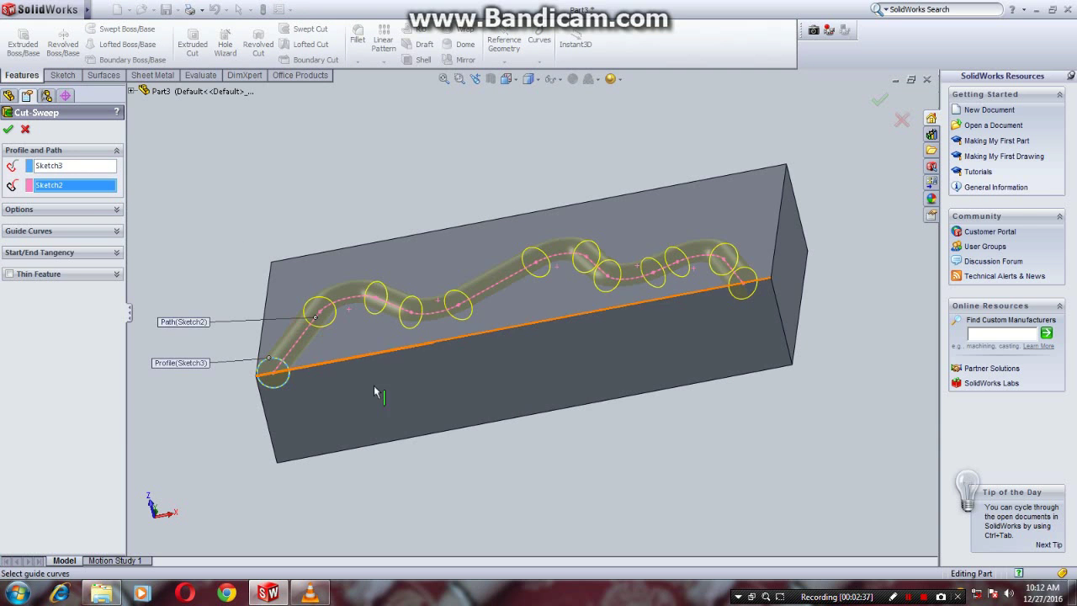
{"action": "mouse_move", "coordinate": [473, 441]}
{"action": "middle_mouse_down"}
{"action": "mouse_move", "coordinate": [524, 461]}
{"action": "mouse_move", "coordinate": [569, 424]}
{"action": "mouse_move", "coordinate": [579, 476]}
{"action": "mouse_move", "coordinate": [579, 410]}
{"action": "mouse_move", "coordinate": [517, 365]}
{"action": "mouse_move", "coordinate": [480, 378]}
{"action": "mouse_move", "coordinate": [474, 412]}
{"action": "mouse_move", "coordinate": [449, 356]}
{"action": "mouse_move", "coordinate": [530, 390]}
{"action": "mouse_move", "coordinate": [575, 510]}
{"action": "mouse_move", "coordinate": [577, 449]}
{"action": "mouse_move", "coordinate": [473, 504]}
{"action": "middle_mouse_up"}
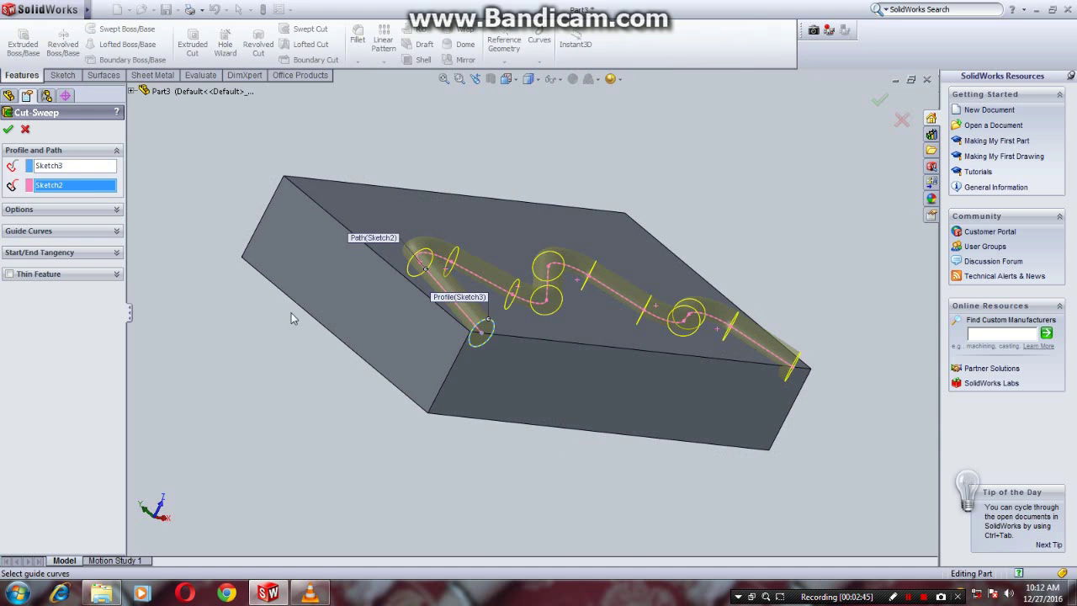
{"action": "left_click", "coordinate": [8, 128]}
{"action": "mouse_move", "coordinate": [914, 375]}
{"action": "middle_mouse_down"}
{"action": "mouse_move", "coordinate": [848, 413]}
{"action": "mouse_move", "coordinate": [841, 435]}
{"action": "mouse_move", "coordinate": [838, 323]}
{"action": "middle_mouse_up"}
{"action": "mouse_move", "coordinate": [777, 398]}
{"action": "middle_mouse_down"}
{"action": "mouse_move", "coordinate": [755, 382]}
{"action": "mouse_move", "coordinate": [756, 477]}
{"action": "middle_mouse_up"}
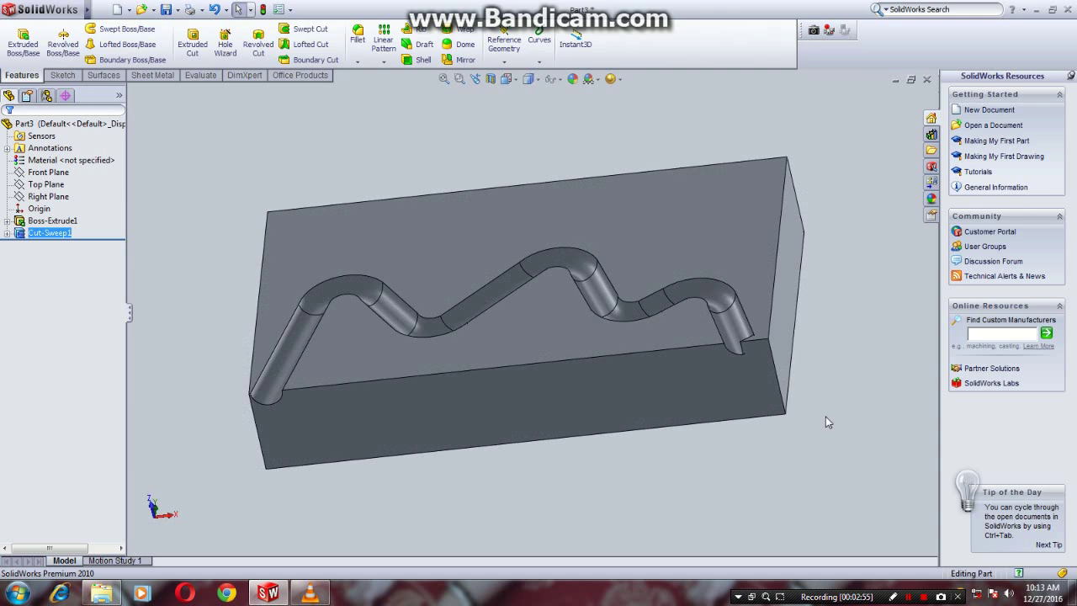
{"action": "middle_click_drag", "start_coordinate": [826, 423], "coordinate": [842, 420]}
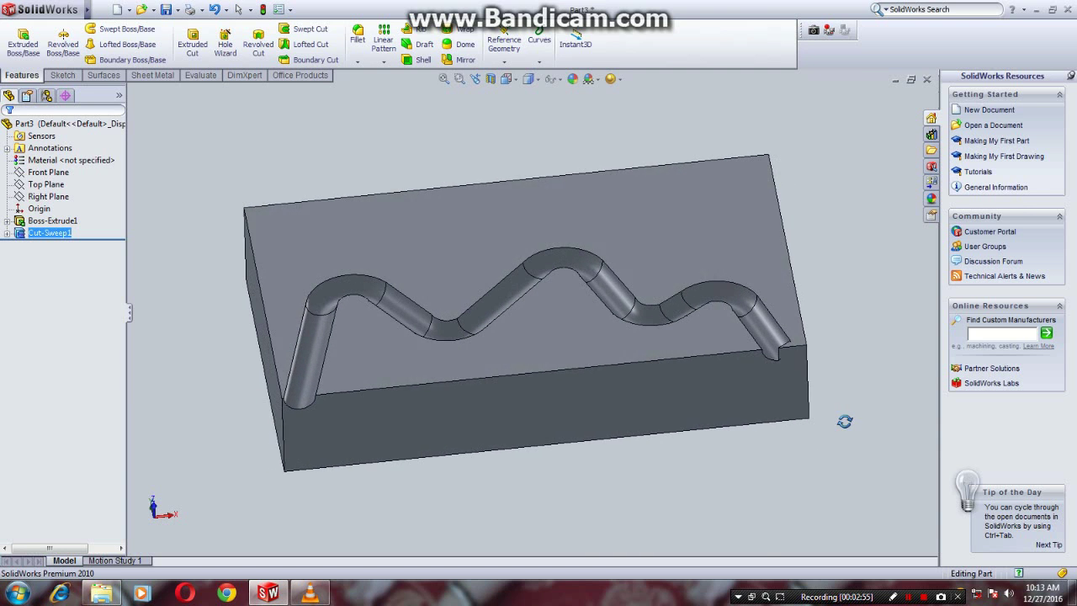
{"action": "left_click", "coordinate": [539, 80]}
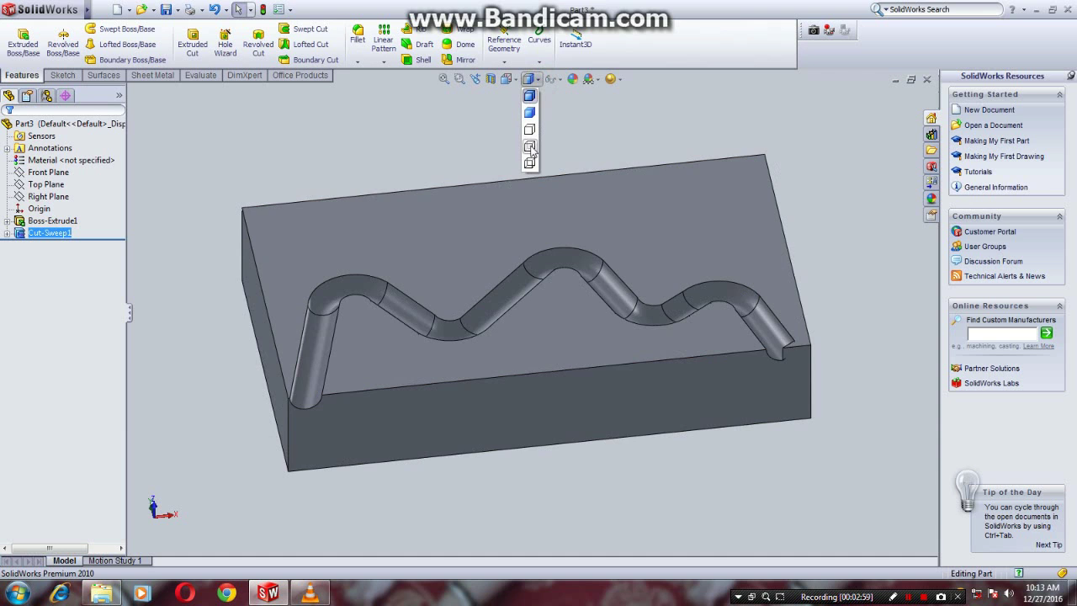
{"action": "left_click", "coordinate": [530, 148]}
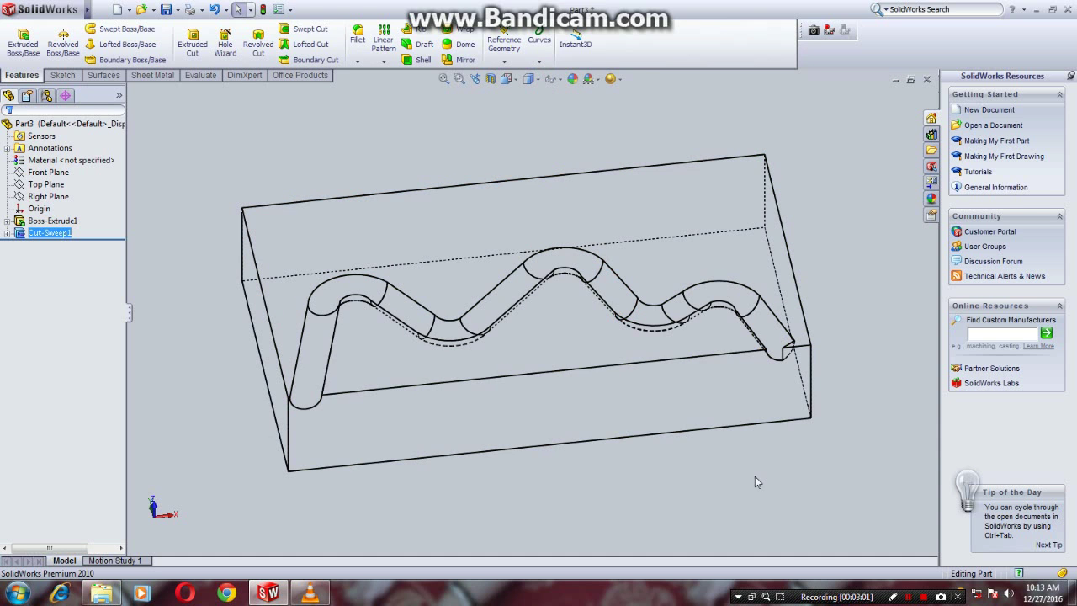
{"action": "middle_click_drag", "start_coordinate": [755, 482], "coordinate": [783, 404]}
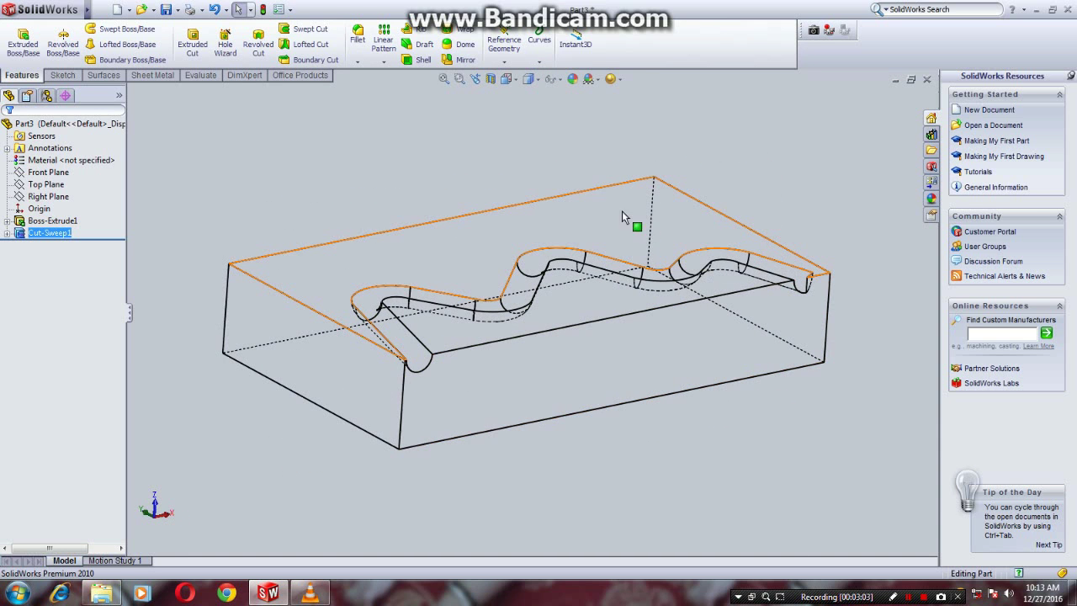
{"action": "left_click", "coordinate": [536, 78]}
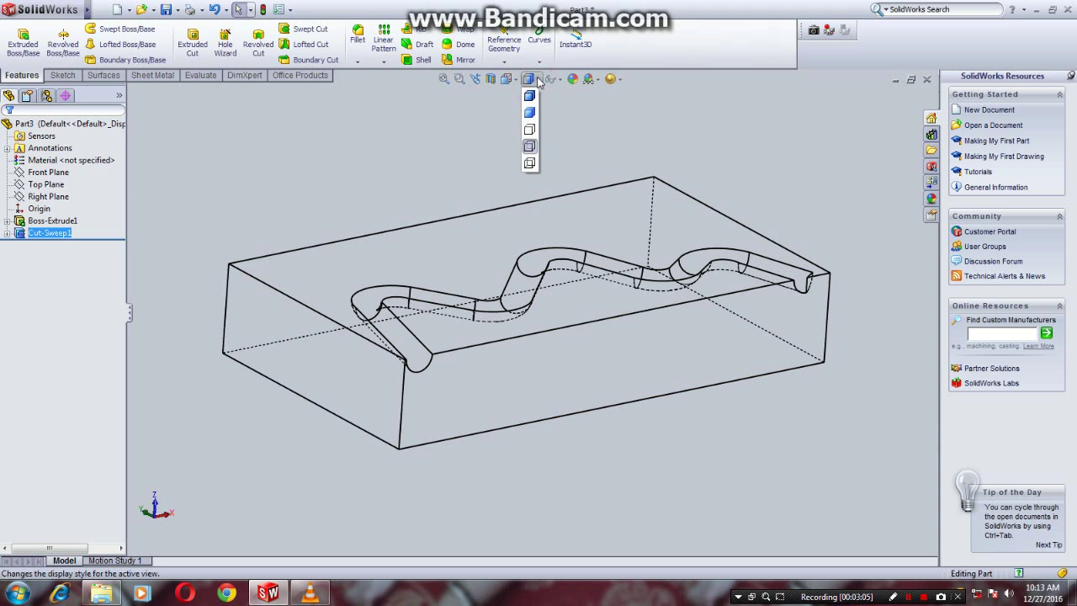
{"action": "left_click", "coordinate": [529, 164]}
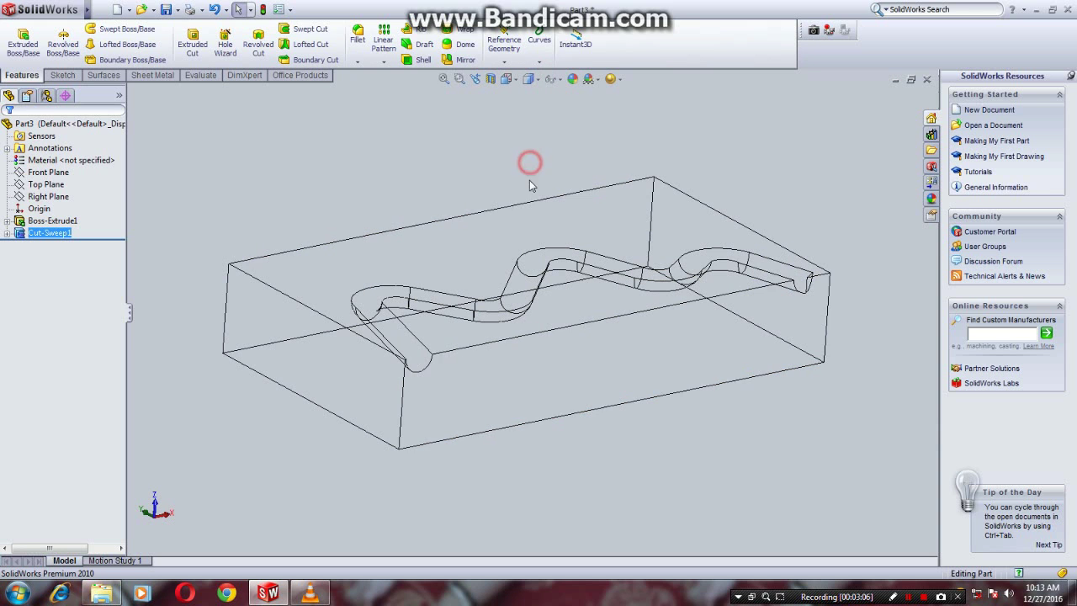
{"action": "mouse_move", "coordinate": [736, 490]}
{"action": "middle_mouse_down"}
{"action": "mouse_move", "coordinate": [697, 409]}
{"action": "mouse_move", "coordinate": [678, 431]}
{"action": "mouse_move", "coordinate": [681, 500]}
{"action": "mouse_move", "coordinate": [713, 520]}
{"action": "mouse_move", "coordinate": [753, 513]}
{"action": "mouse_move", "coordinate": [710, 474]}
{"action": "mouse_move", "coordinate": [671, 485]}
{"action": "mouse_move", "coordinate": [668, 500]}
{"action": "middle_mouse_up"}
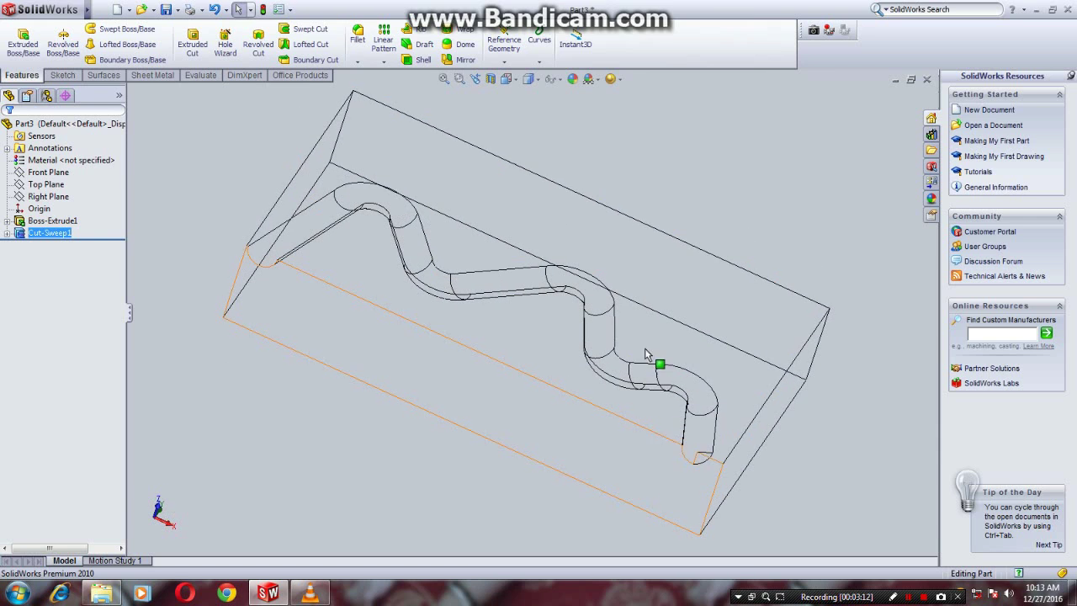
{"action": "left_click", "coordinate": [529, 96]}
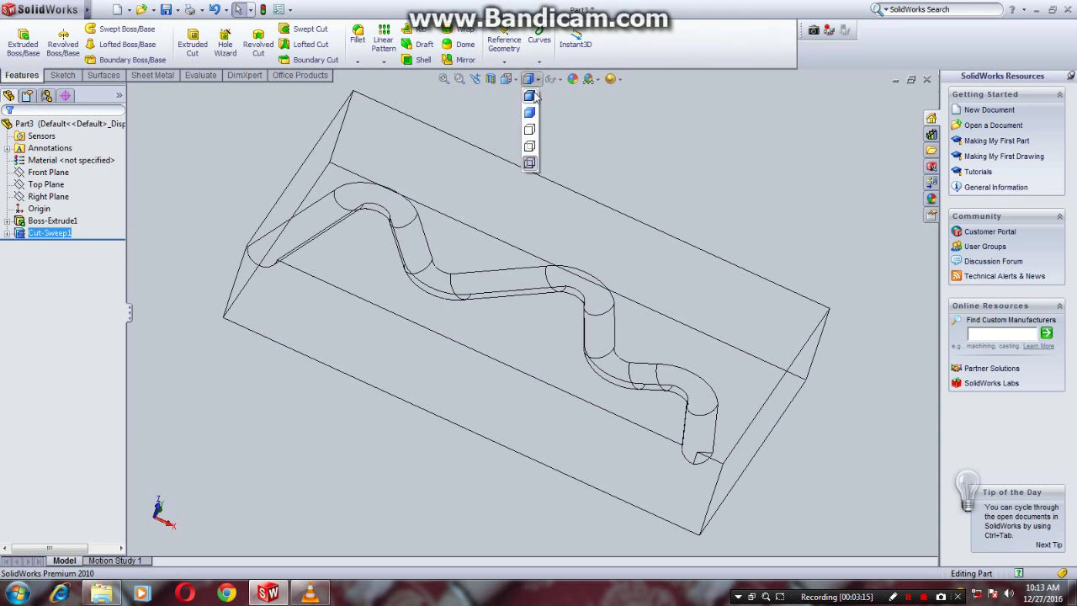
{"action": "mouse_move", "coordinate": [859, 463]}
{"action": "middle_mouse_down"}
{"action": "mouse_move", "coordinate": [841, 379]}
{"action": "mouse_move", "coordinate": [892, 397]}
{"action": "mouse_move", "coordinate": [915, 482]}
{"action": "middle_mouse_up"}
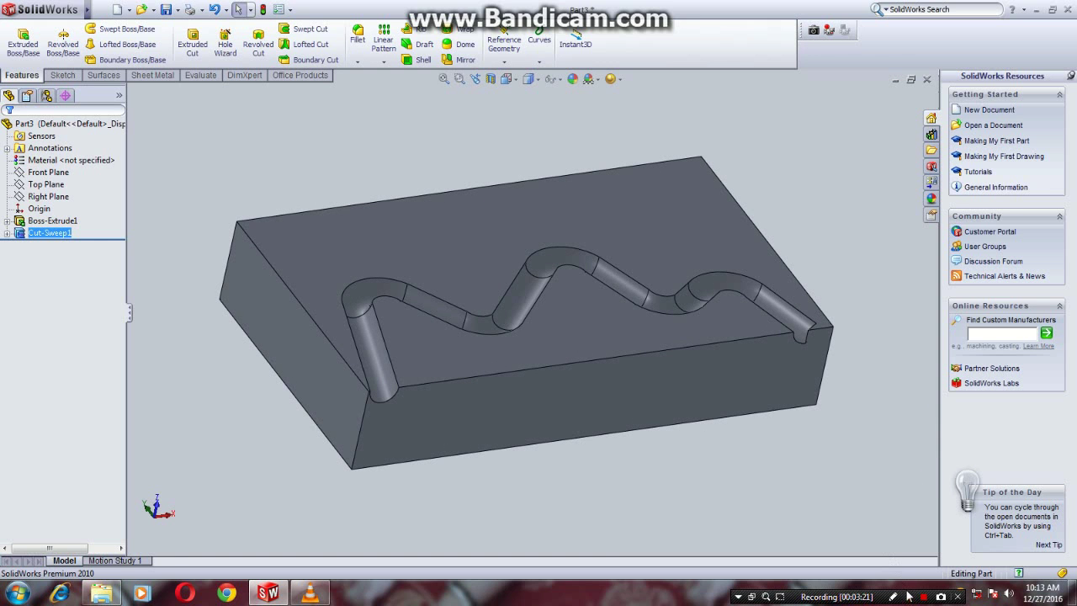